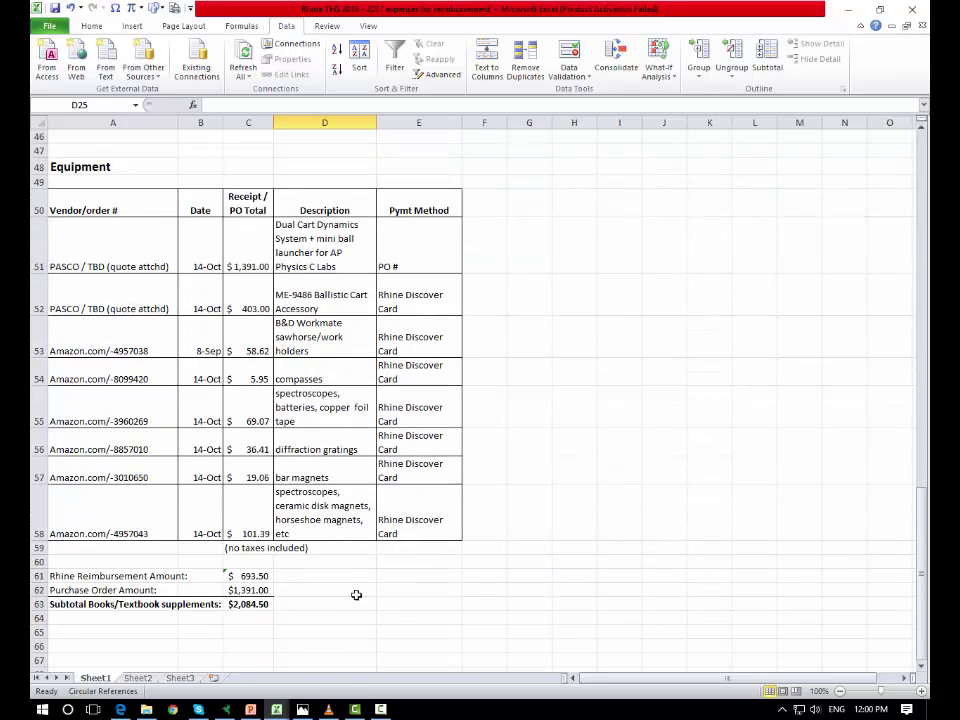
Set the WalMart receipt total in the Supplies table (C30) to 500.
scroll(321, 525, up, 15)
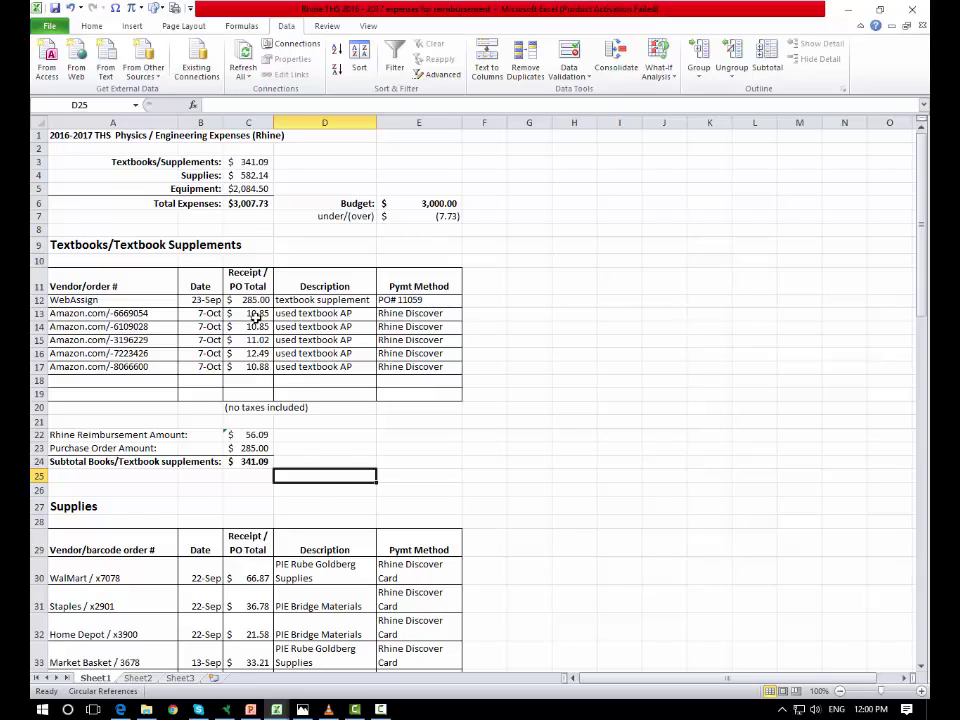
click(257, 571)
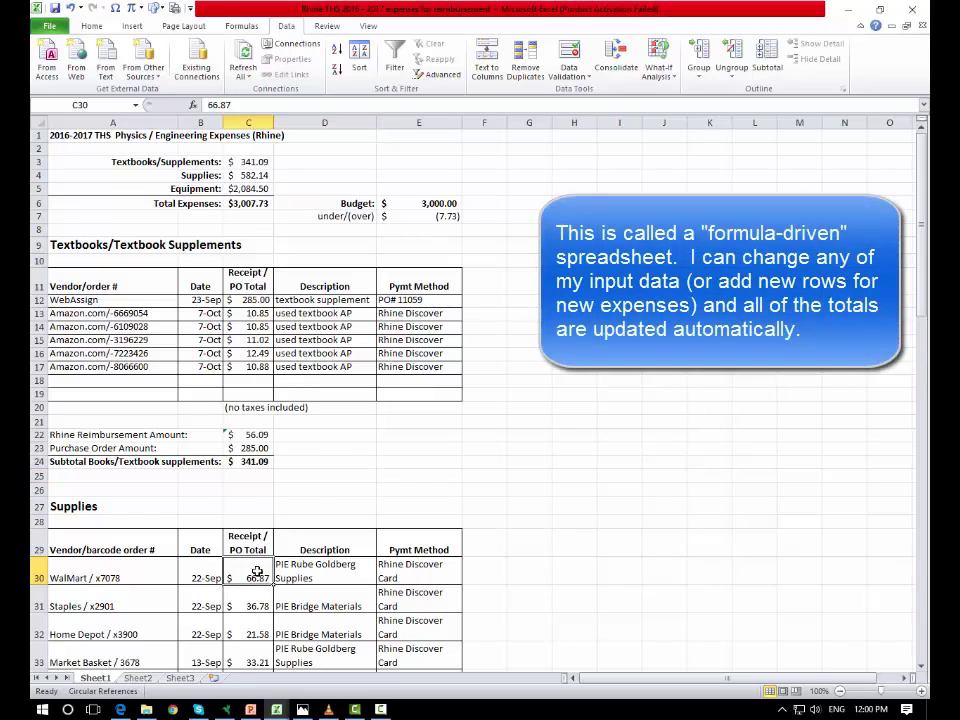
text(500)
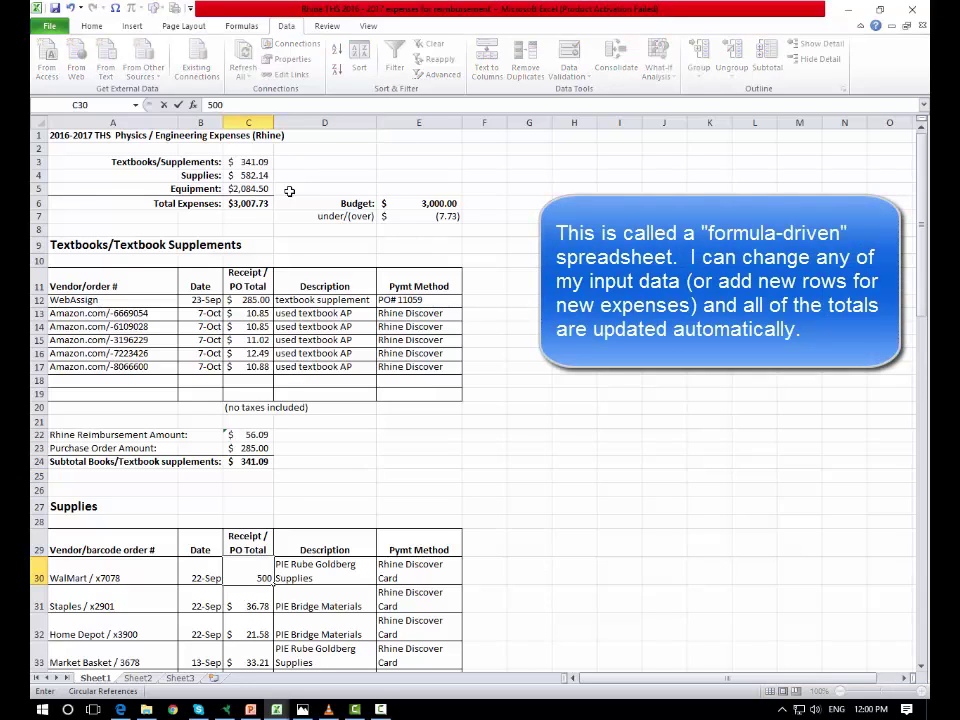
key(Return)
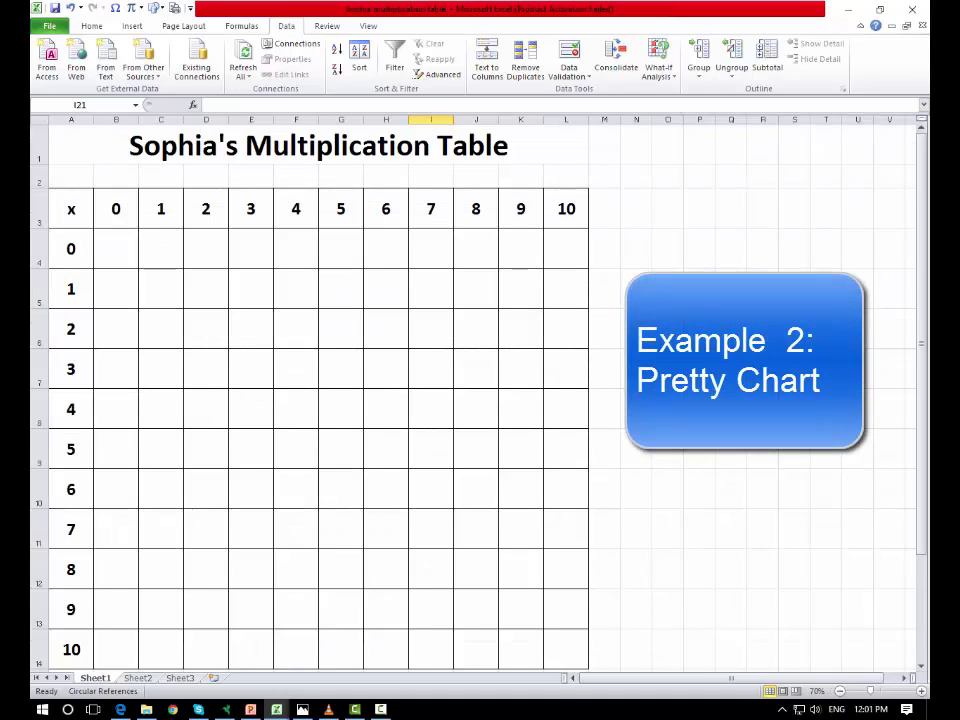
scroll(320, 420, down, 3)
scroll(320, 420, up, 3)
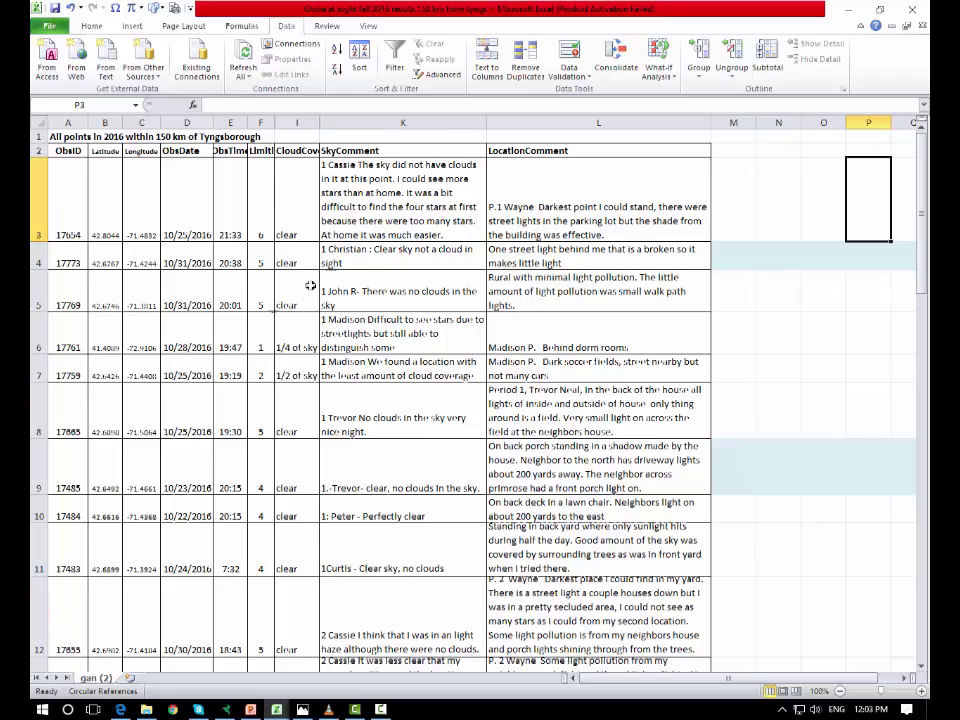
Sort the Globe at Night observations by SkyComment in Z to A order, keeping ObsID as the second sort level.
click(437, 193)
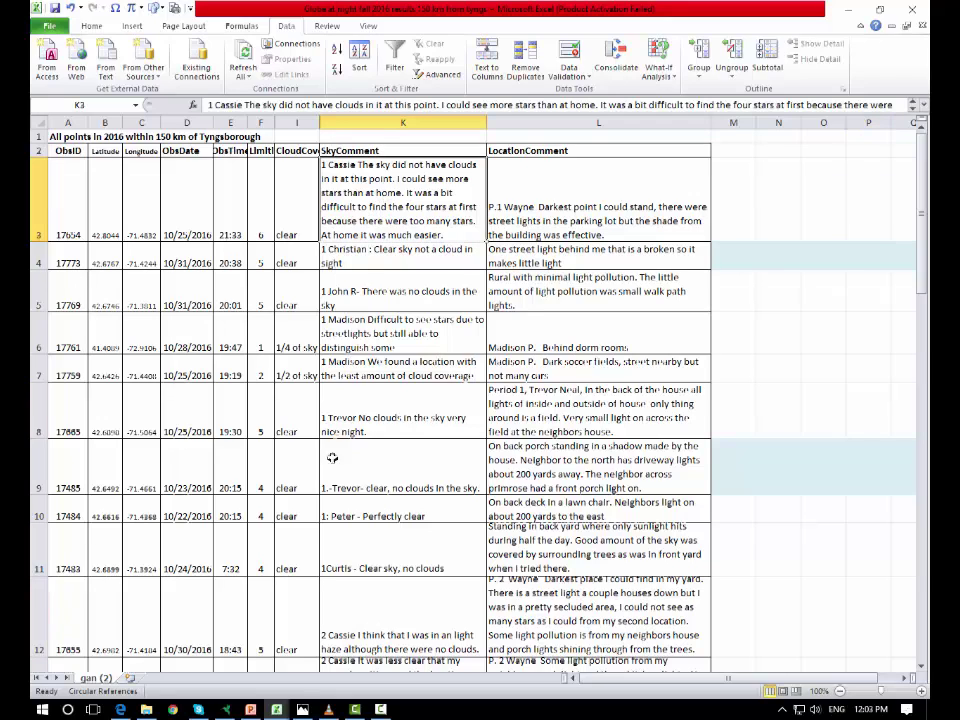
click(61, 198)
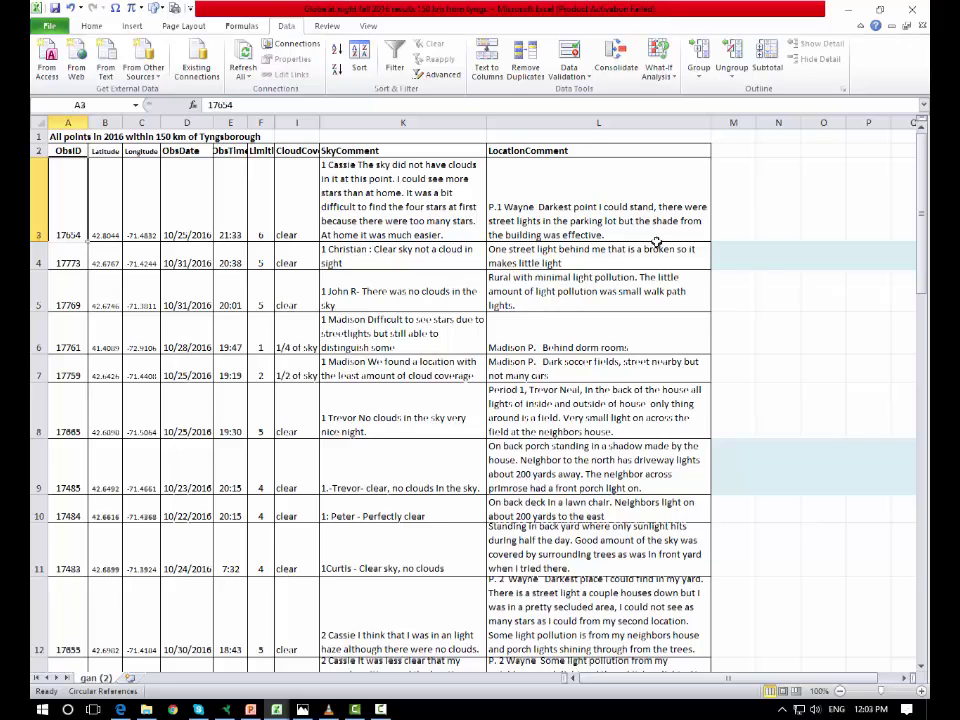
click(360, 68)
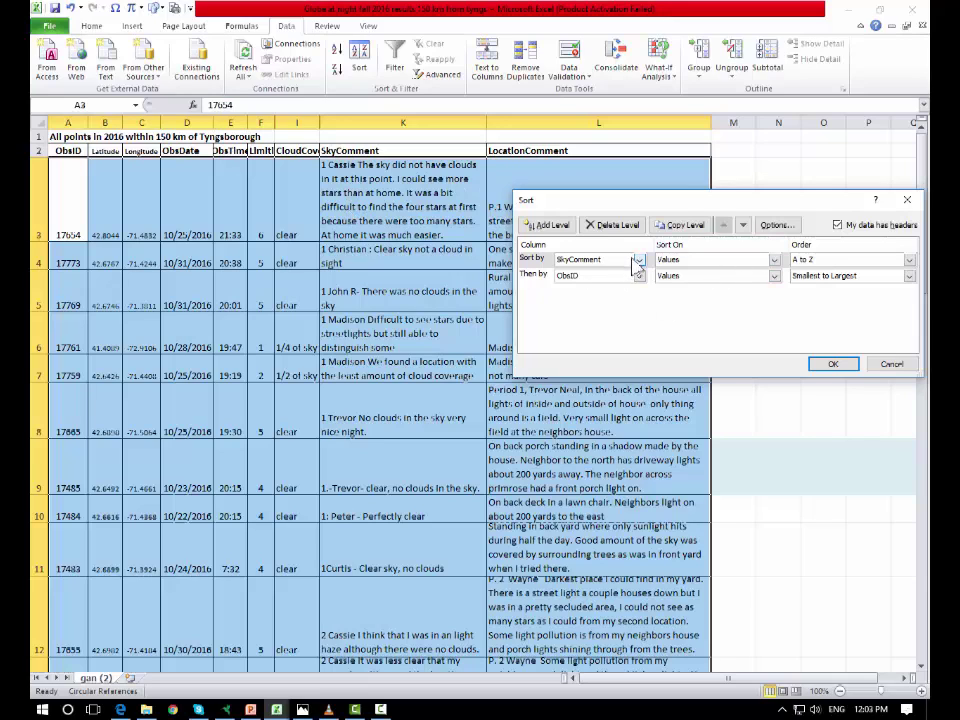
click(909, 260)
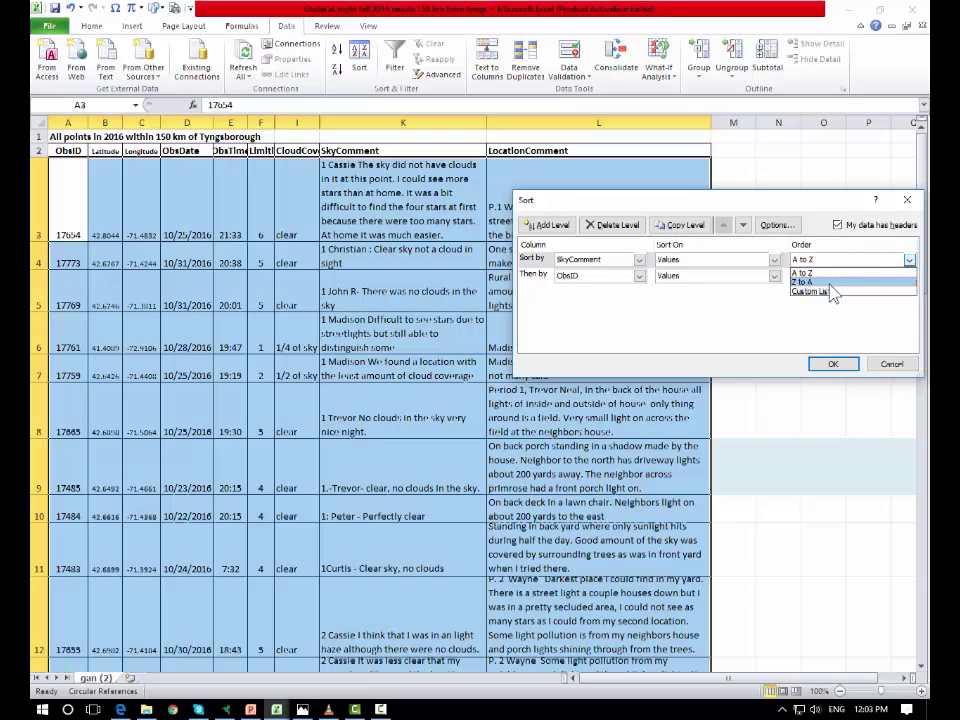
click(815, 282)
click(834, 365)
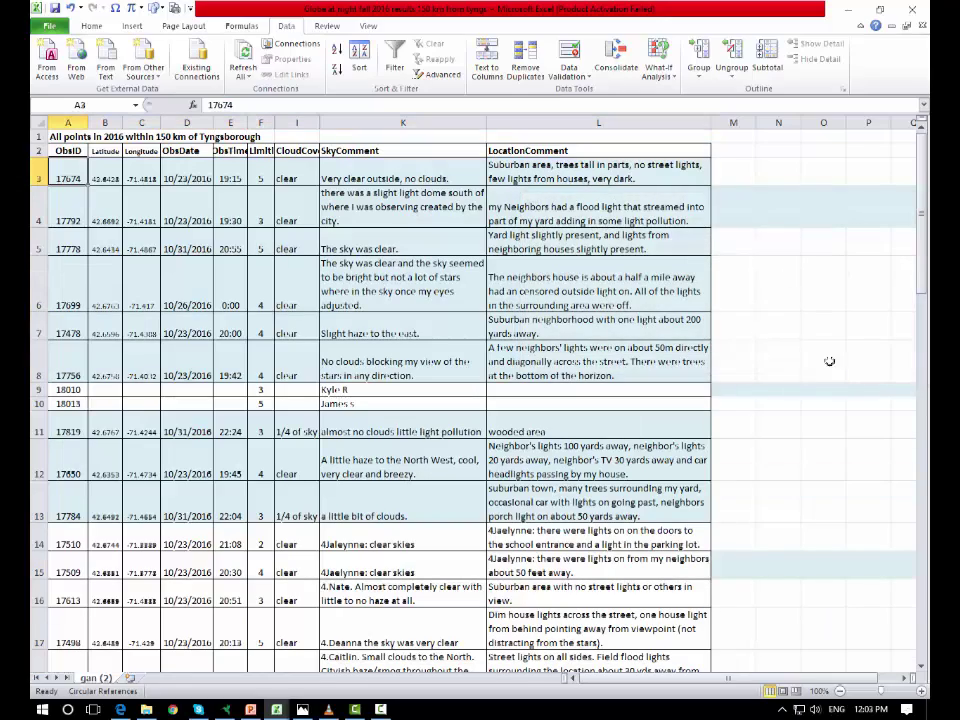
Look through the SkyComment column of the sorted observations from the first row to the last.
click(368, 180)
scroll(368, 358, down, 2)
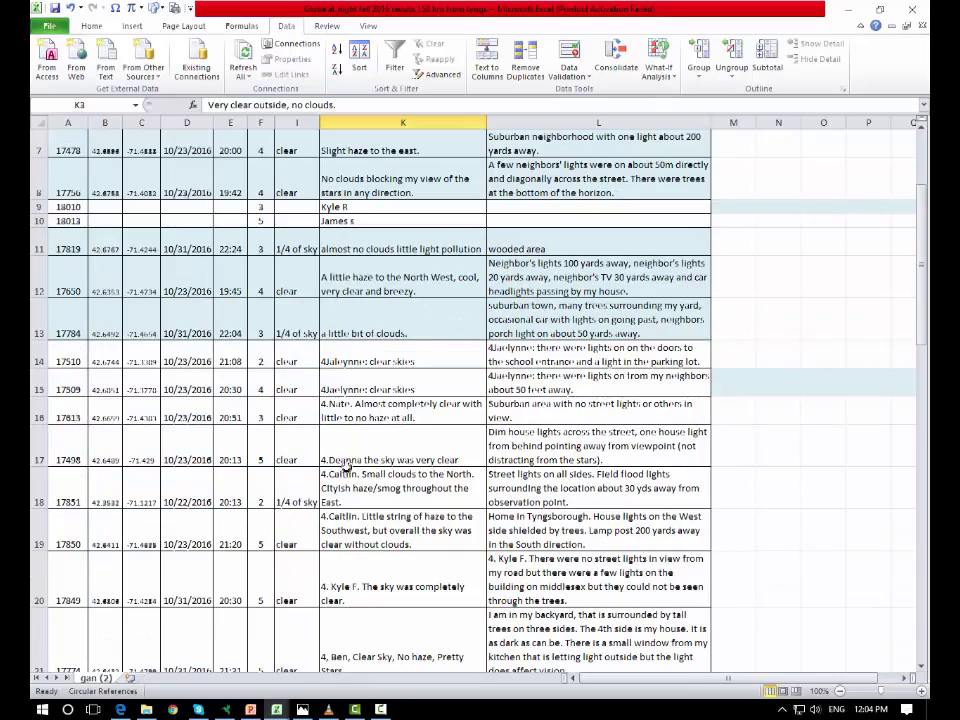
scroll(338, 592, down, 1)
scroll(338, 592, down, 5)
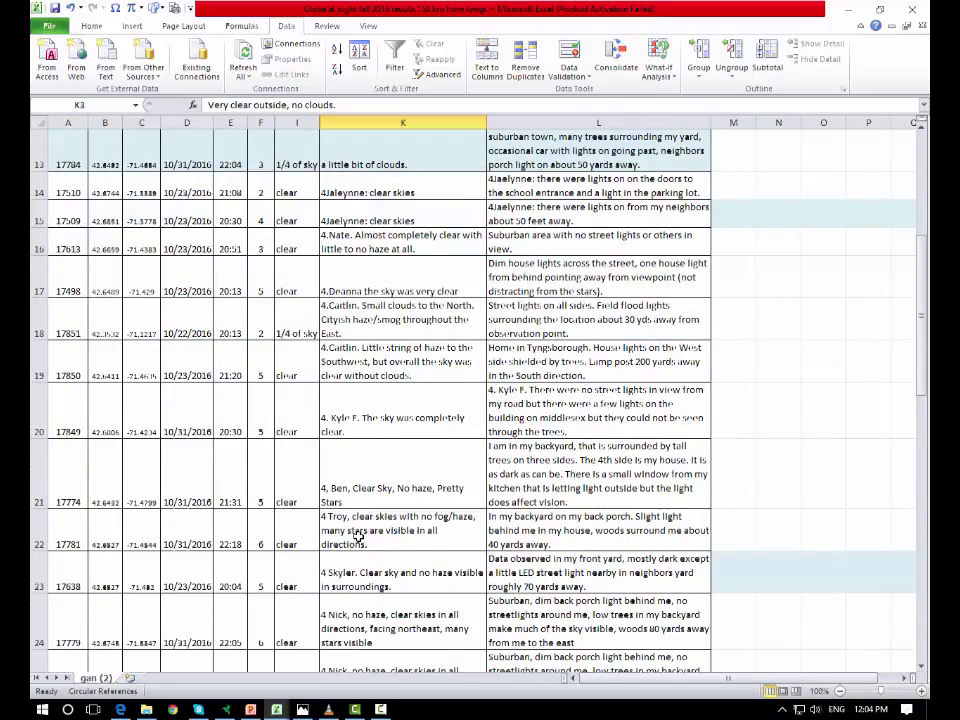
scroll(340, 530, down, 7)
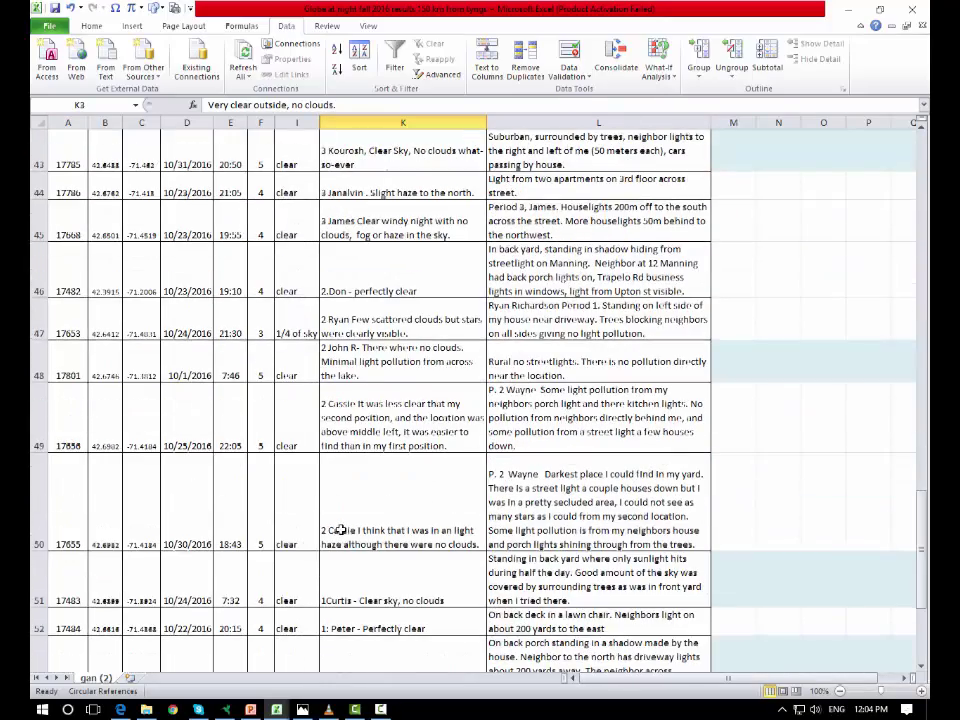
scroll(333, 520, down, 4)
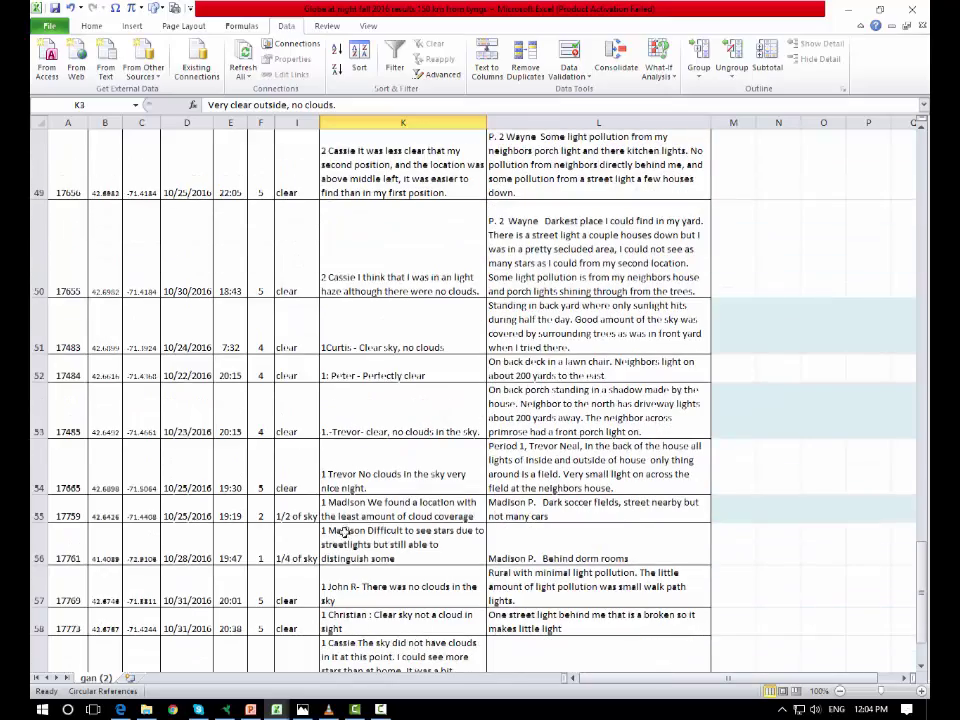
scroll(381, 326, up, 10)
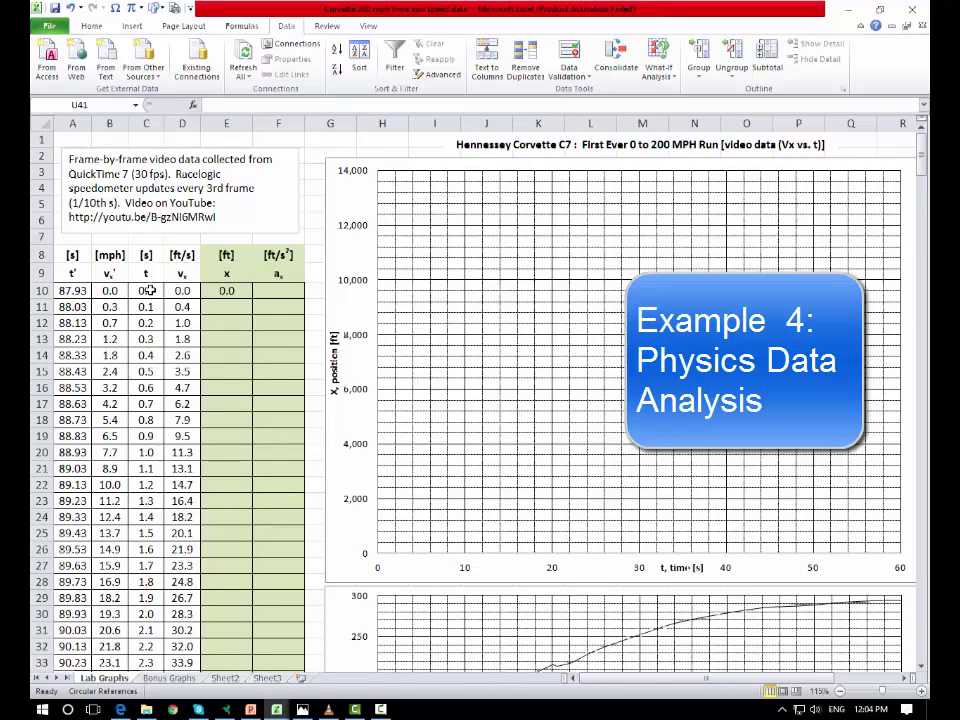
Inspect the formula in D11 that converts the Corvette's speed from mph to ft/s, without changing it.
click(54, 237)
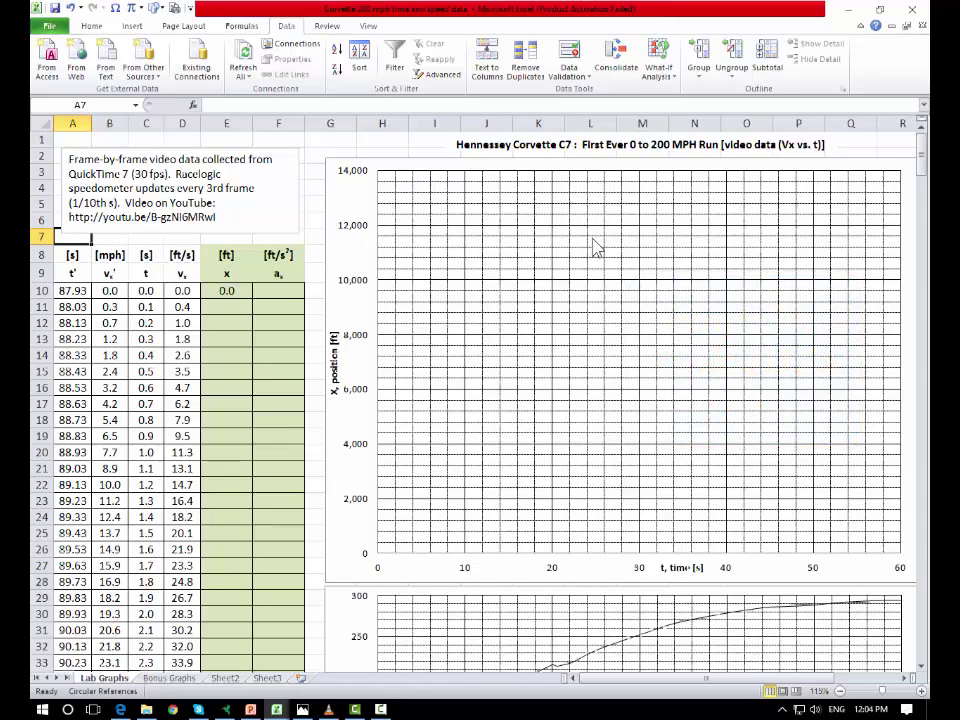
click(310, 201)
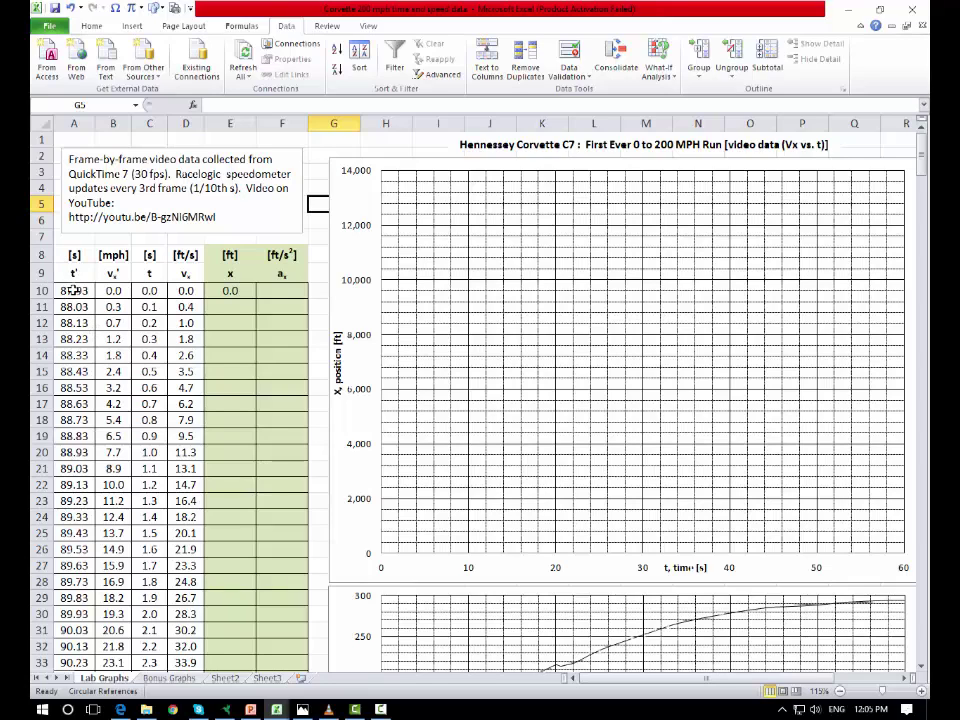
double_click(181, 307)
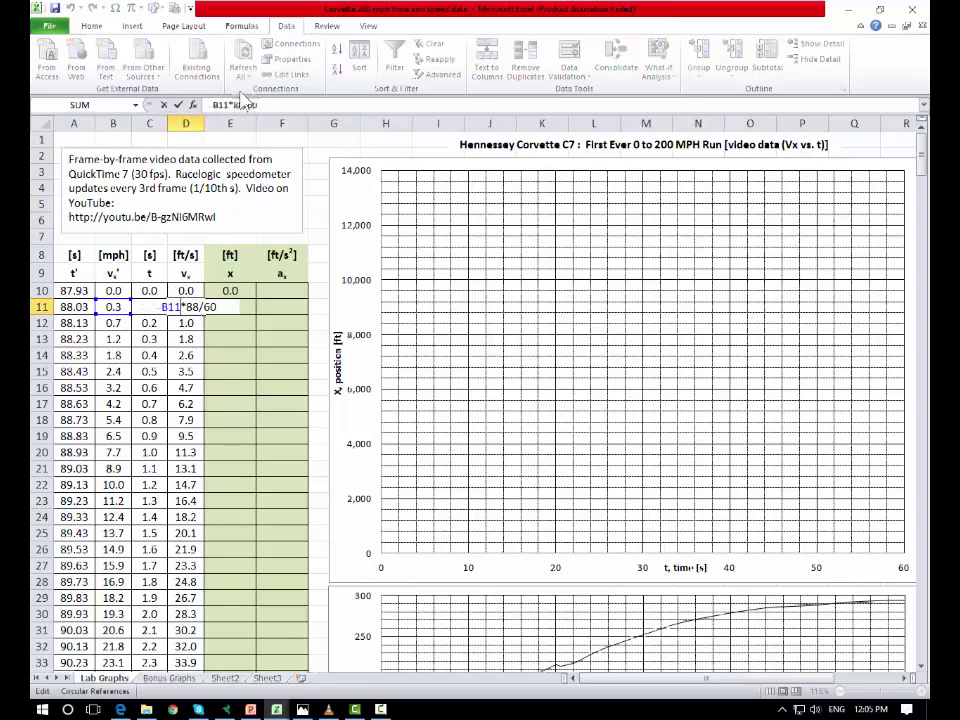
key(Escape)
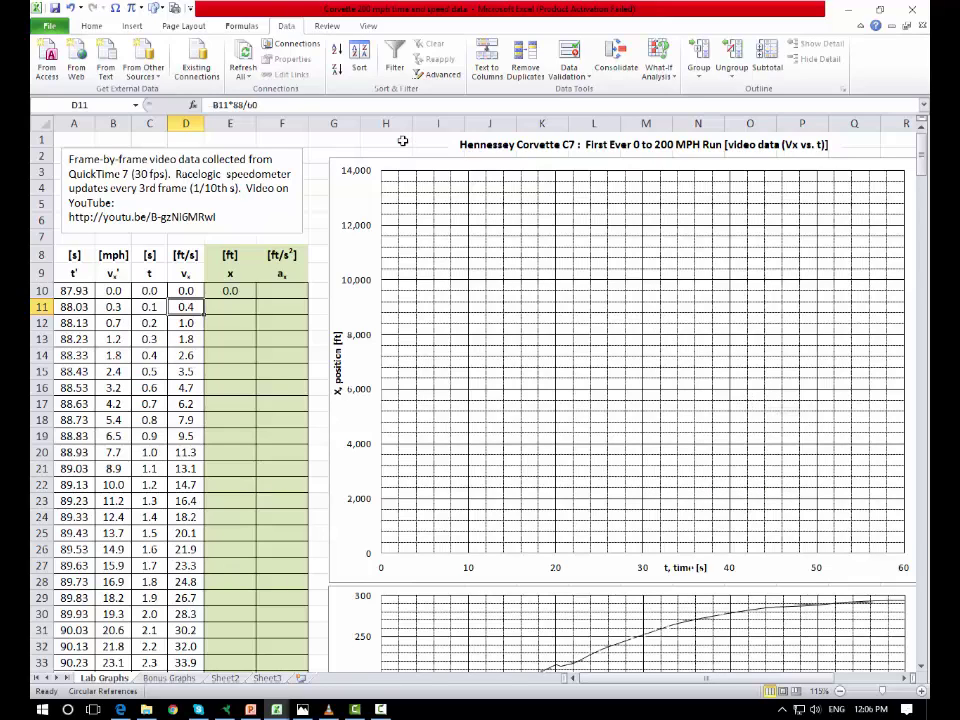
Examine the position, velocity and acceleration graphs and the data rows that continue below them.
click(922, 666)
scroll(924, 676, down, 2)
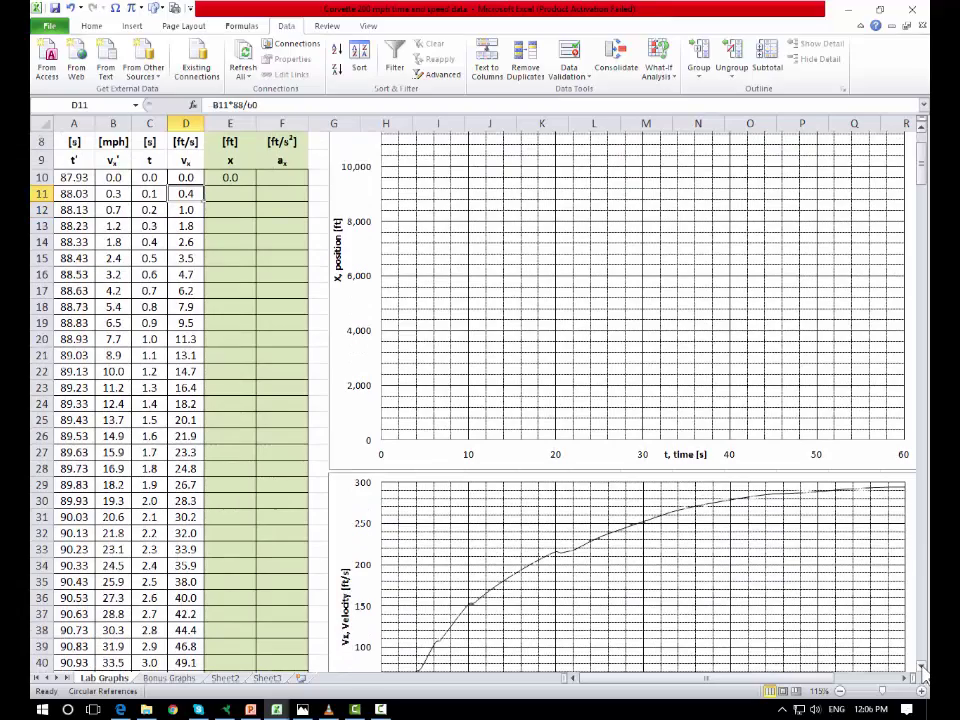
scroll(924, 676, down, 6)
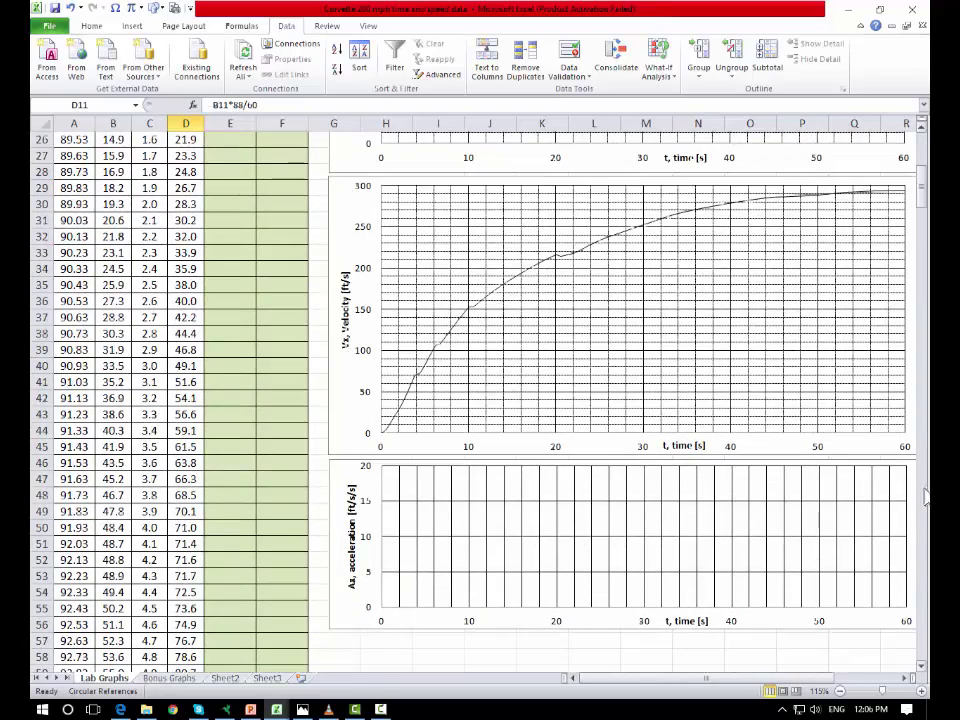
scroll(926, 497, down, 20)
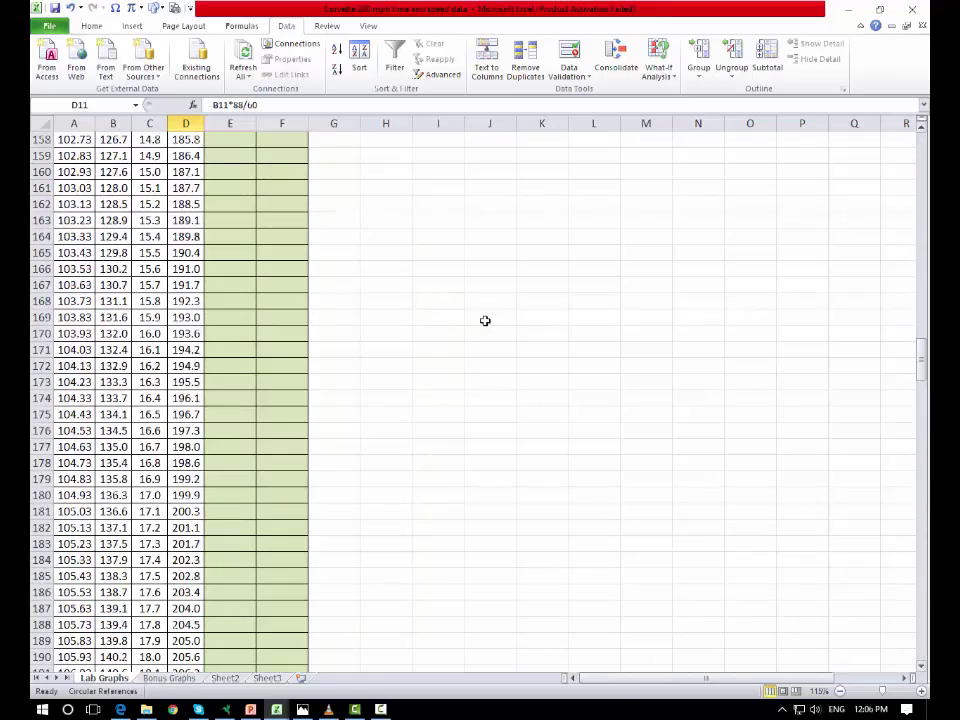
scroll(922, 352, up, 4)
drag(917, 204, 917, 140)
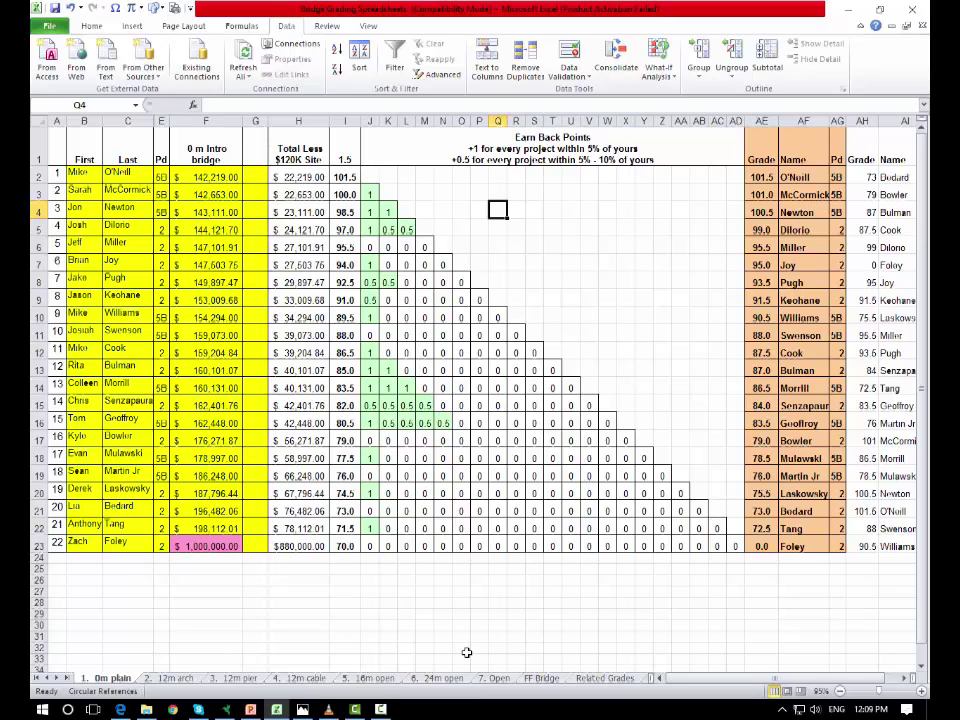
Check the first project's cost and starting grade, and set the points-per-rank deduction in I1 to 2.
click(223, 177)
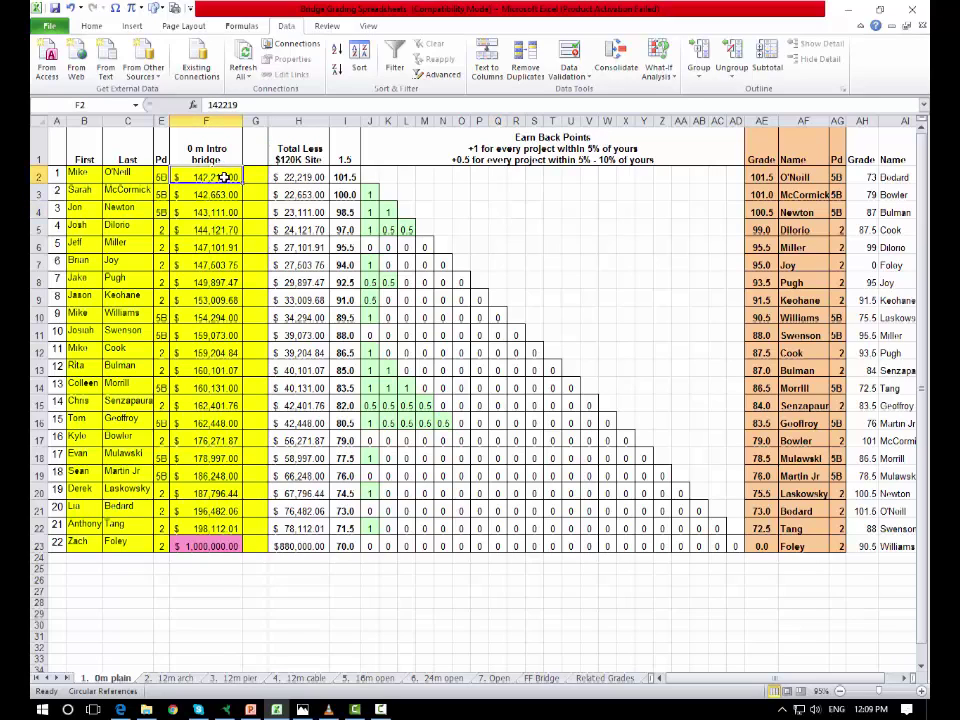
click(345, 177)
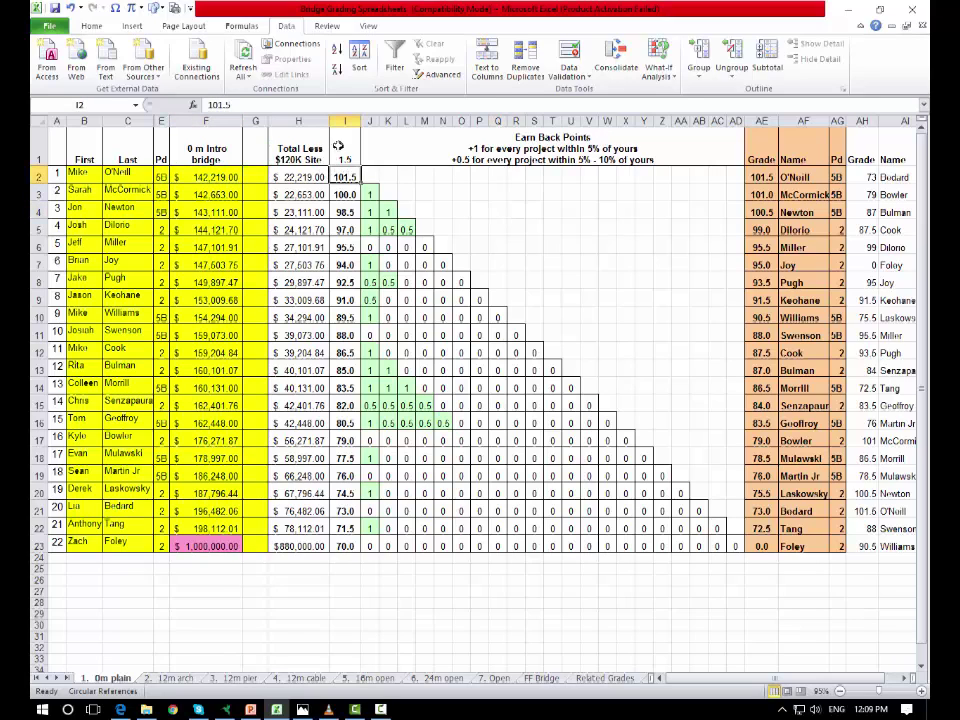
click(345, 149)
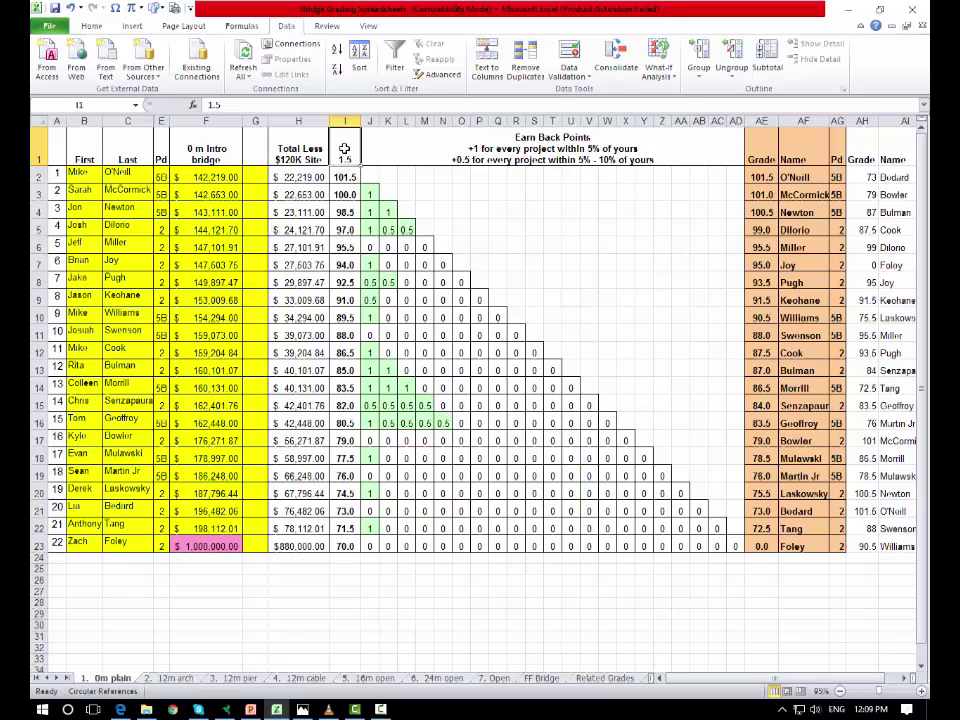
text(2)
key(Return)
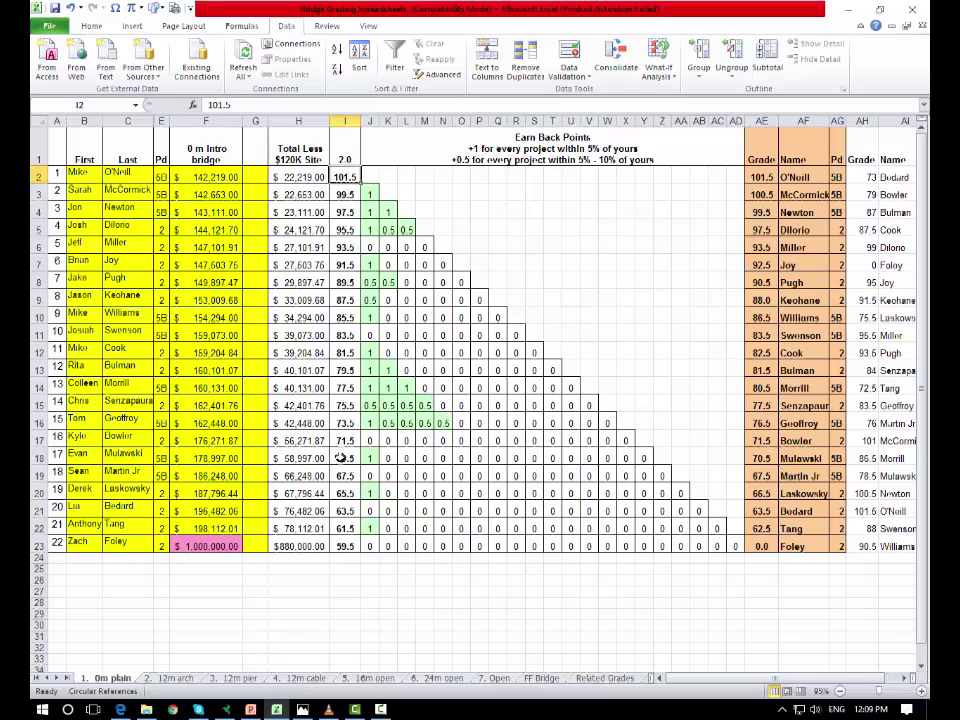
Set the points-per-rank deduction in I1 to 5.
click(345, 157)
text(5)
key(Return)
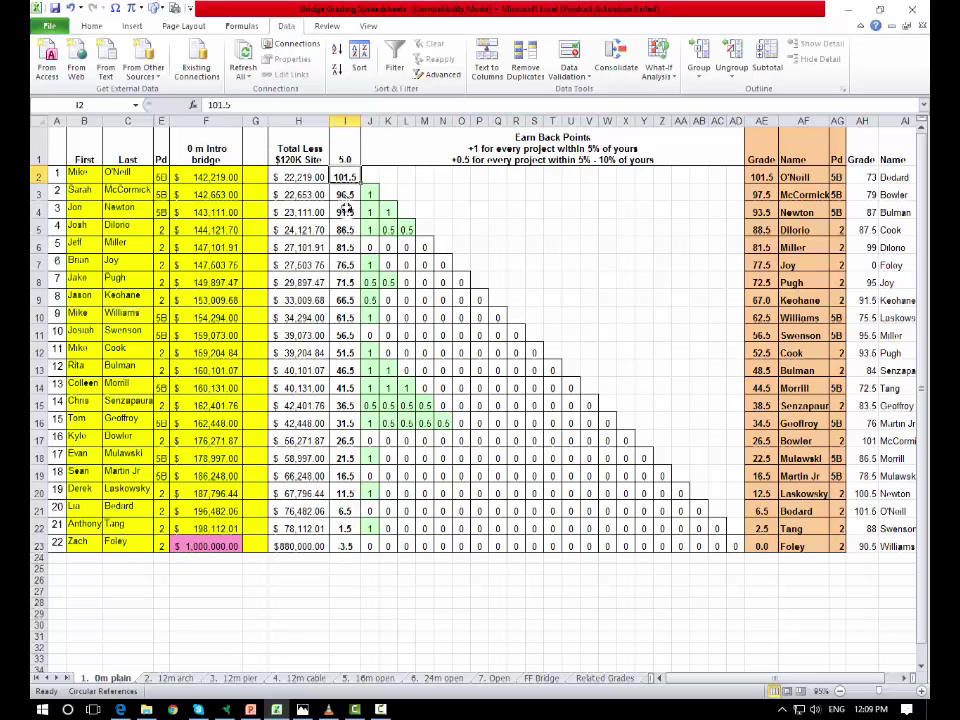
Set the points-per-rank deduction in I1 to 1.5.
click(344, 157)
text(1.5)
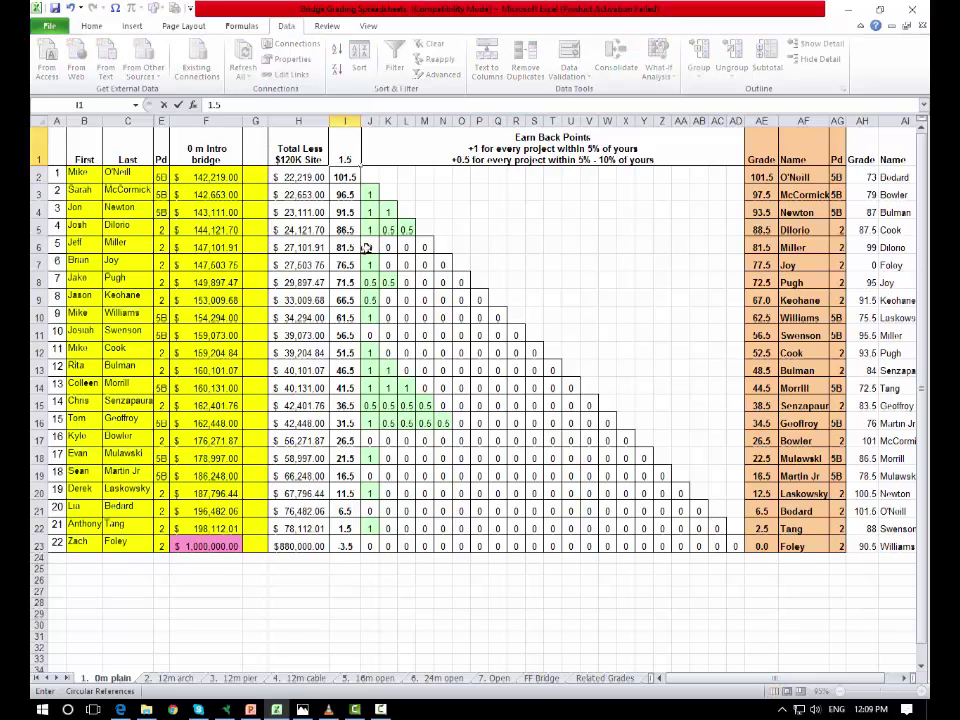
key(Return)
click(443, 614)
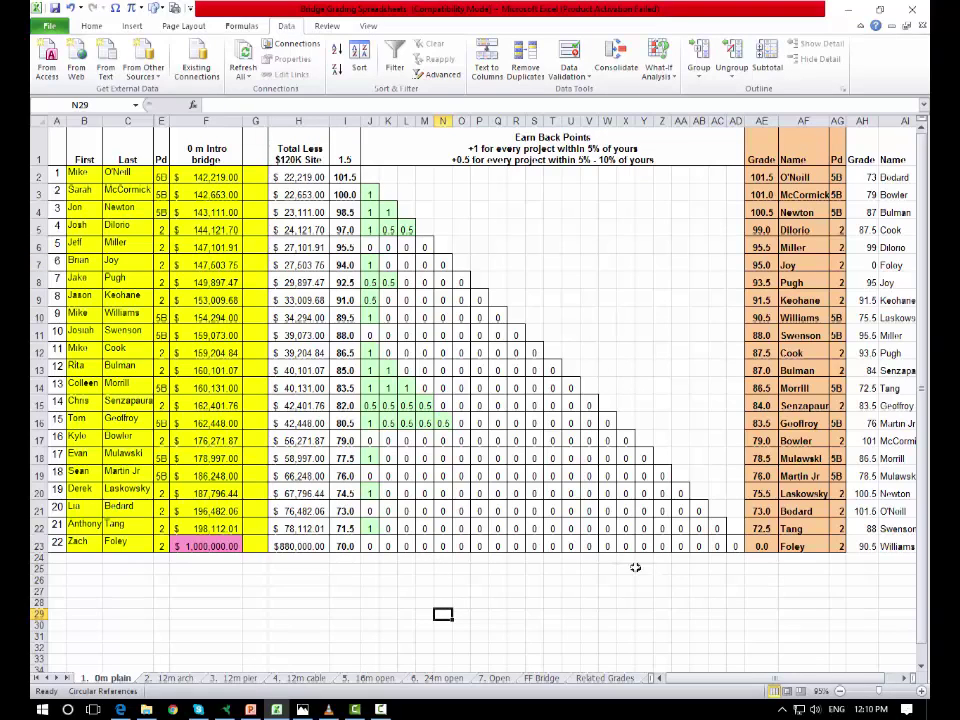
Inspect the rank grade formula in I3, the top two bridge costs, and the earn-back point formulas in J3 and J5.
click(345, 194)
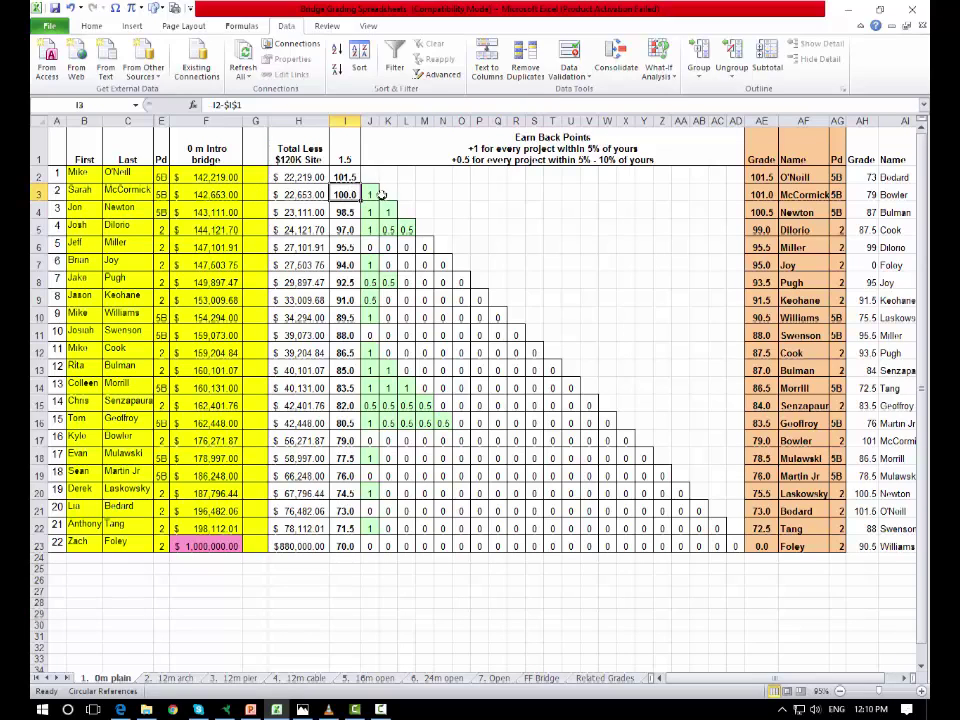
click(232, 195)
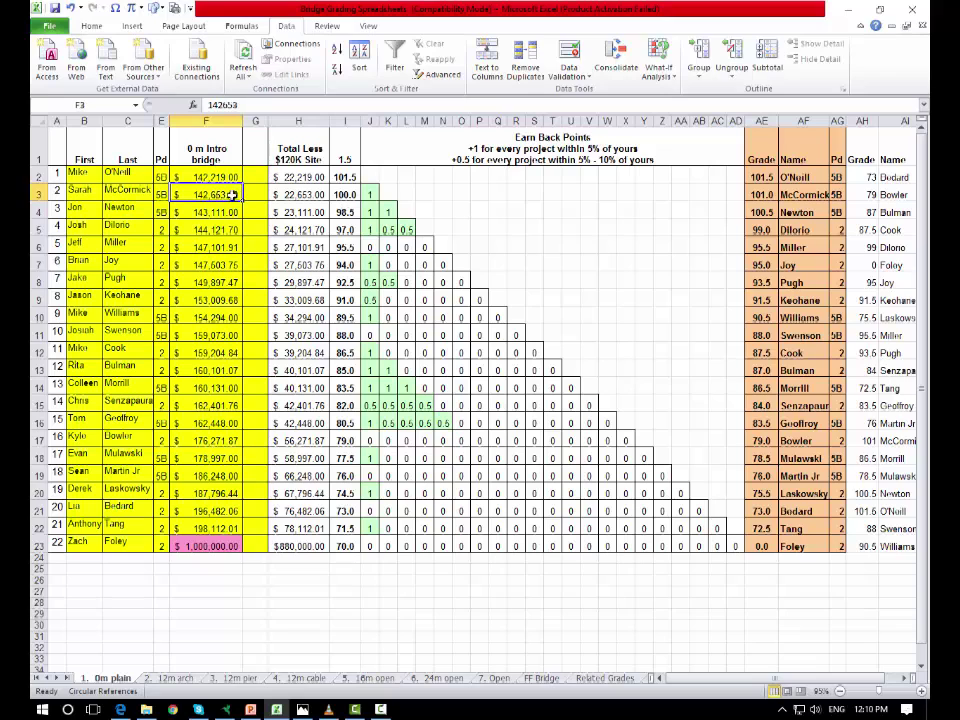
key(Up)
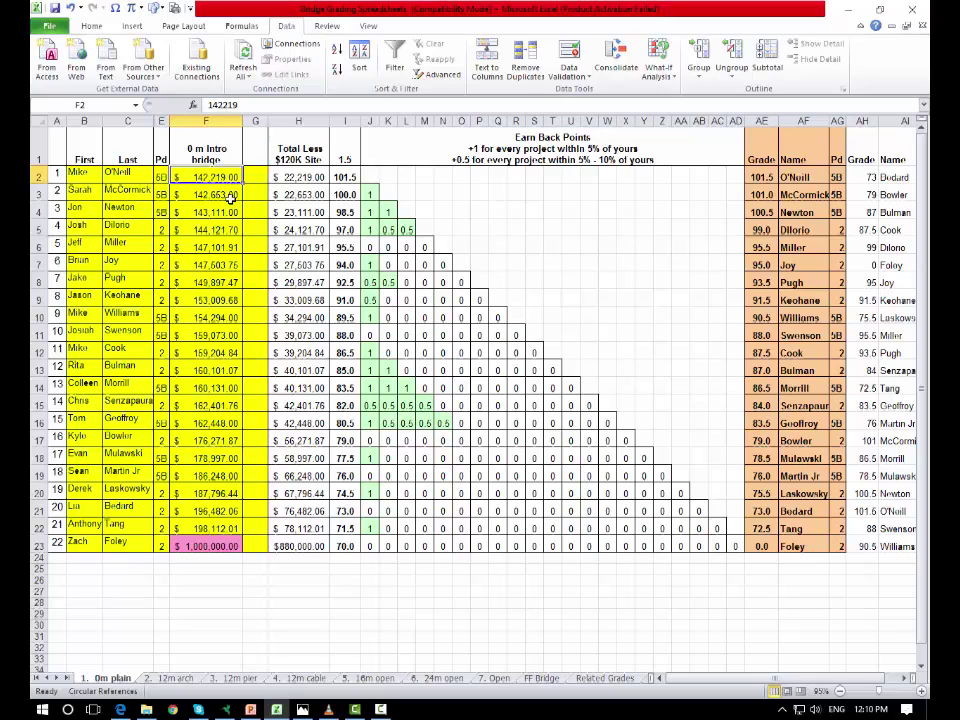
click(222, 196)
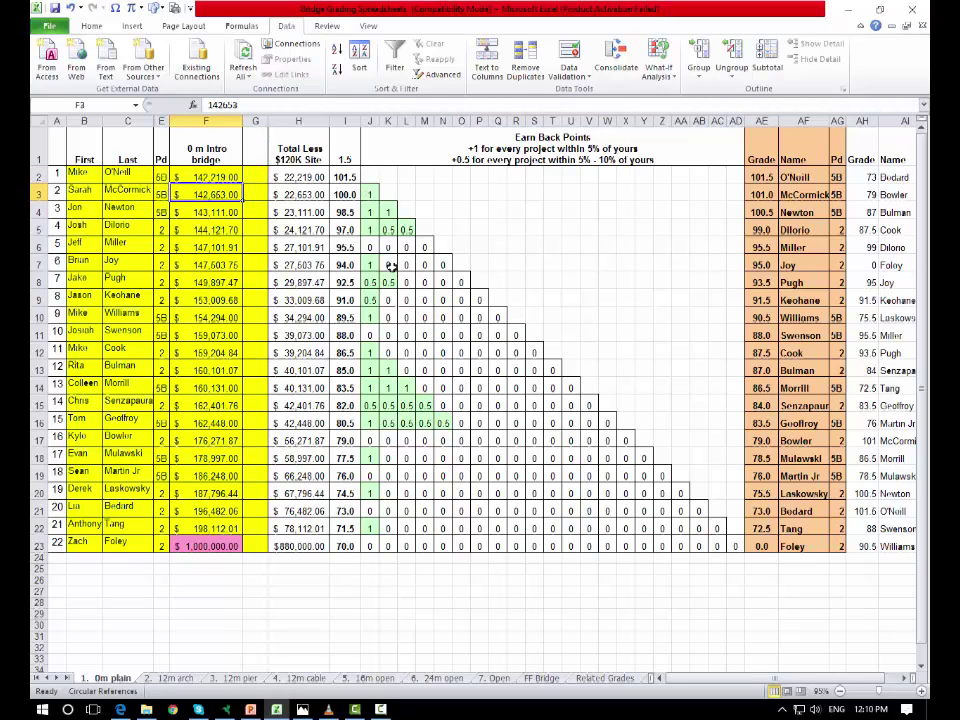
click(372, 194)
click(372, 229)
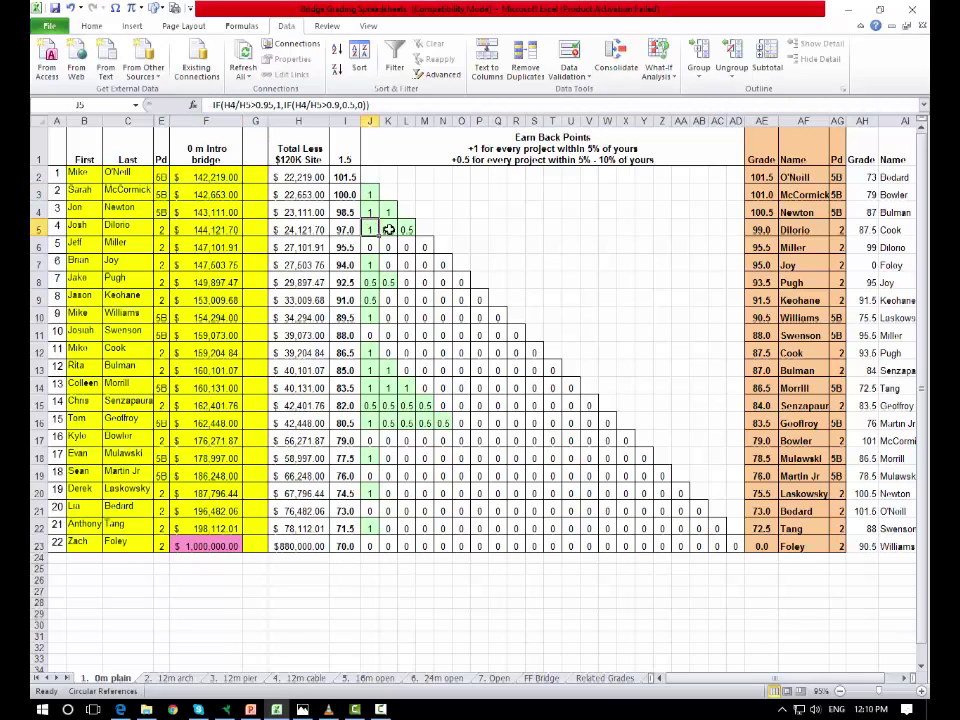
Compare the earn-back point formulas in L5, K4 and J5.
click(406, 229)
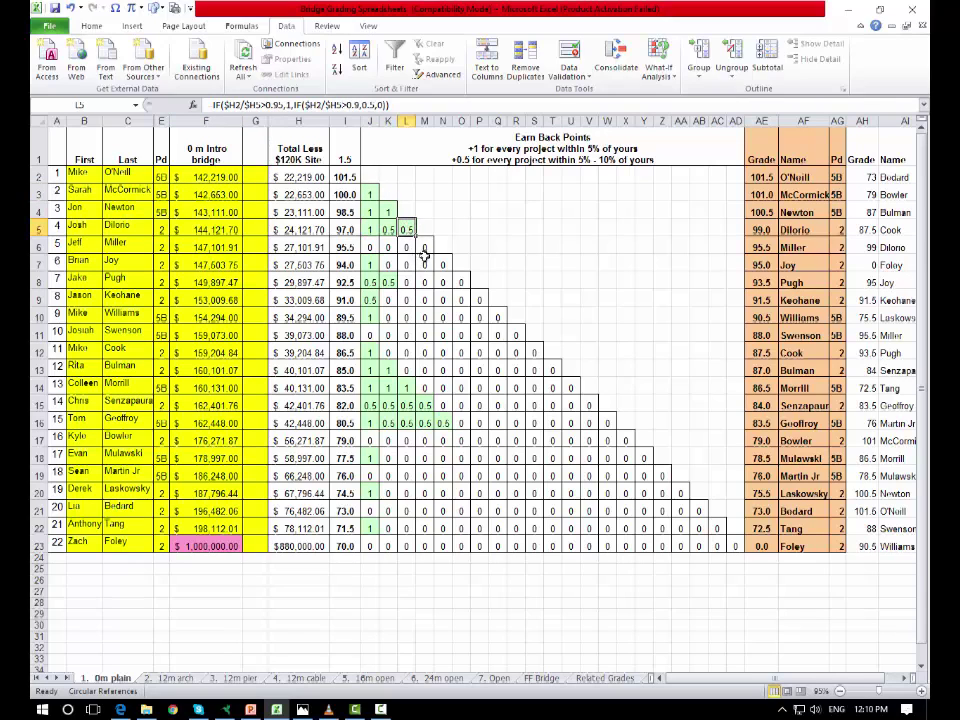
click(373, 212)
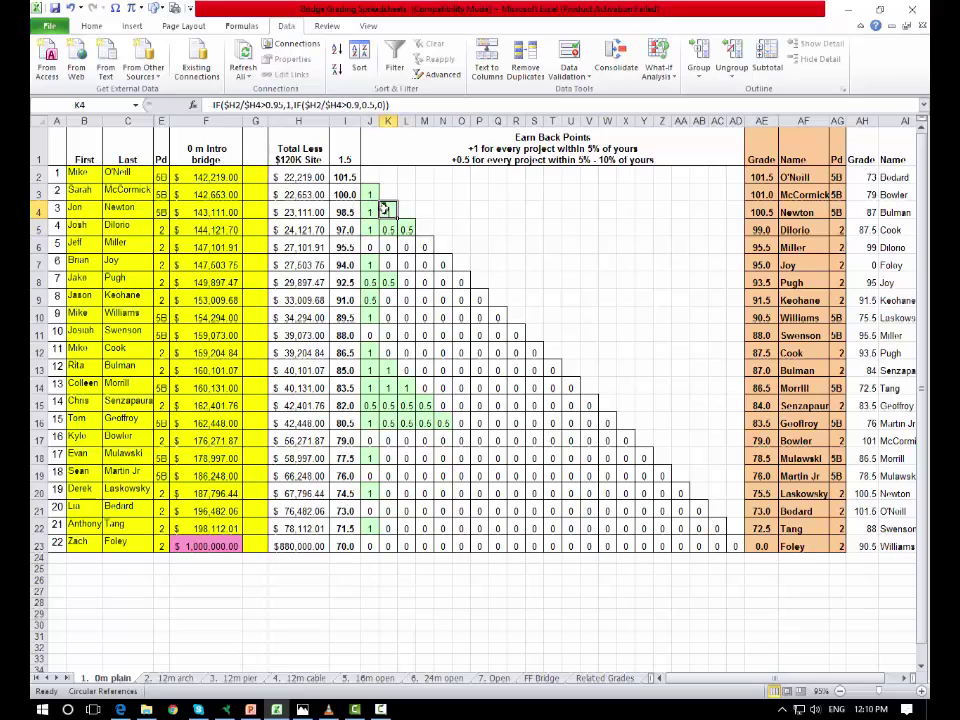
click(372, 229)
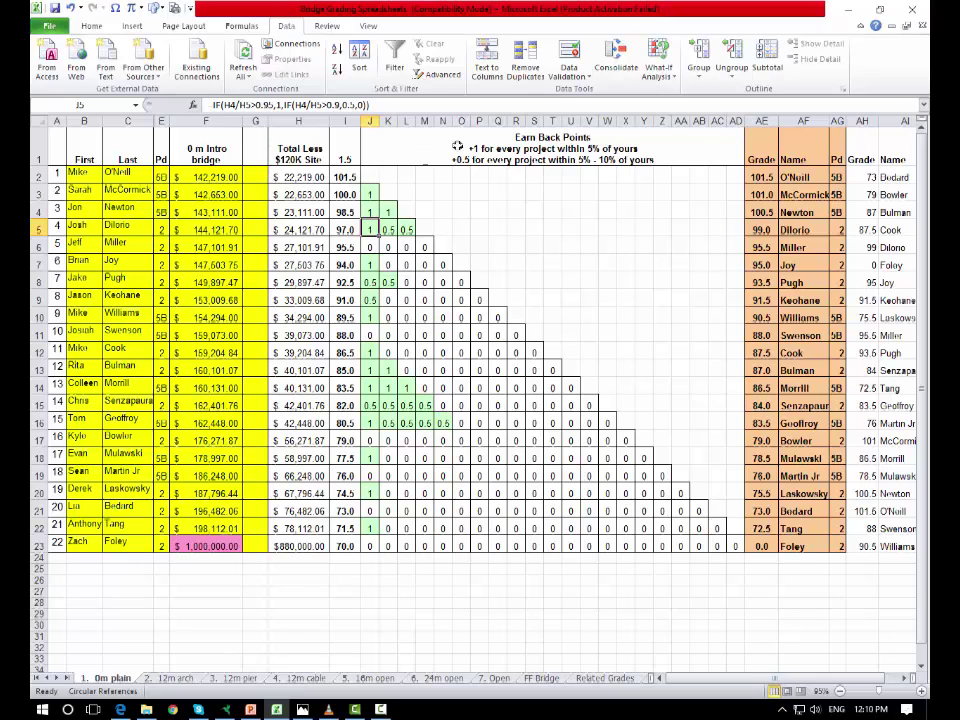
Inspect the final grade formulas in AE2, AE5 and AE16 against the rank grade in I5 and the earn-back points in row 16.
click(761, 177)
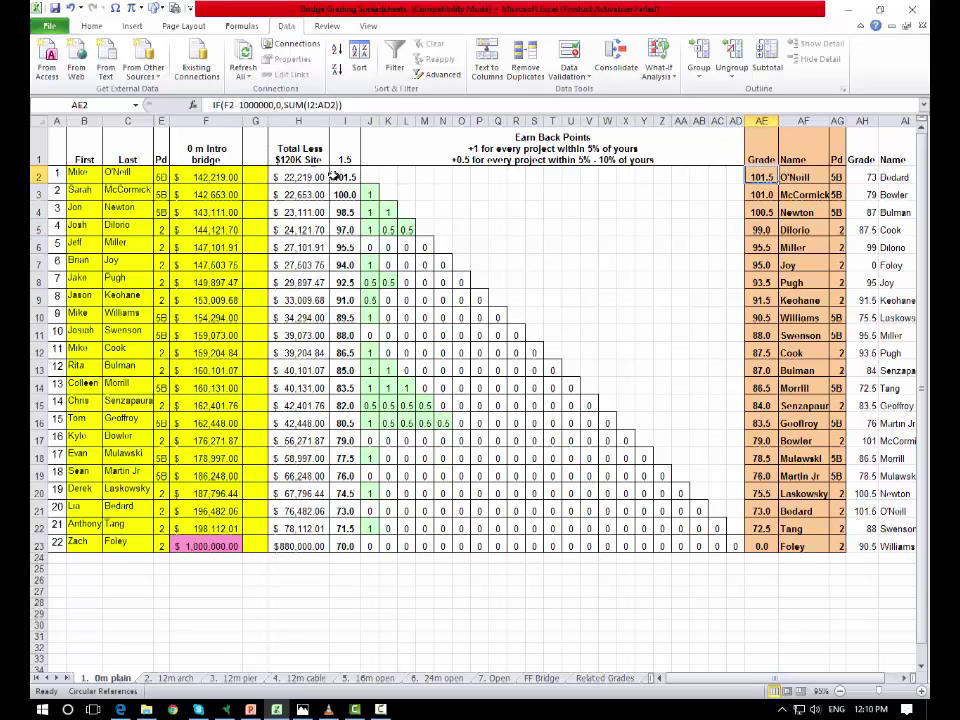
click(345, 230)
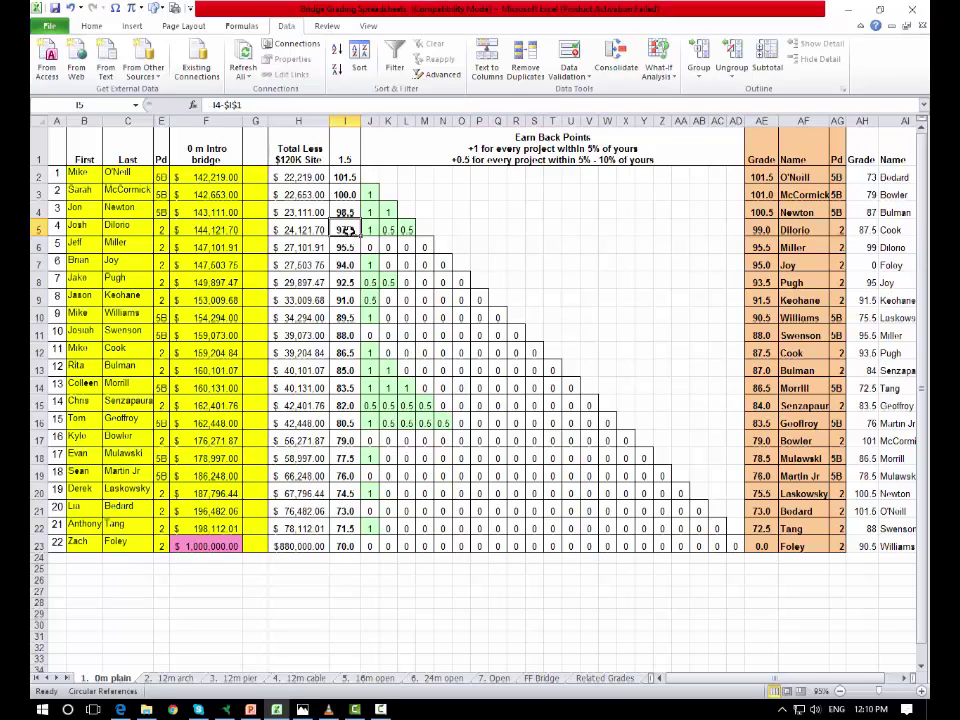
click(762, 230)
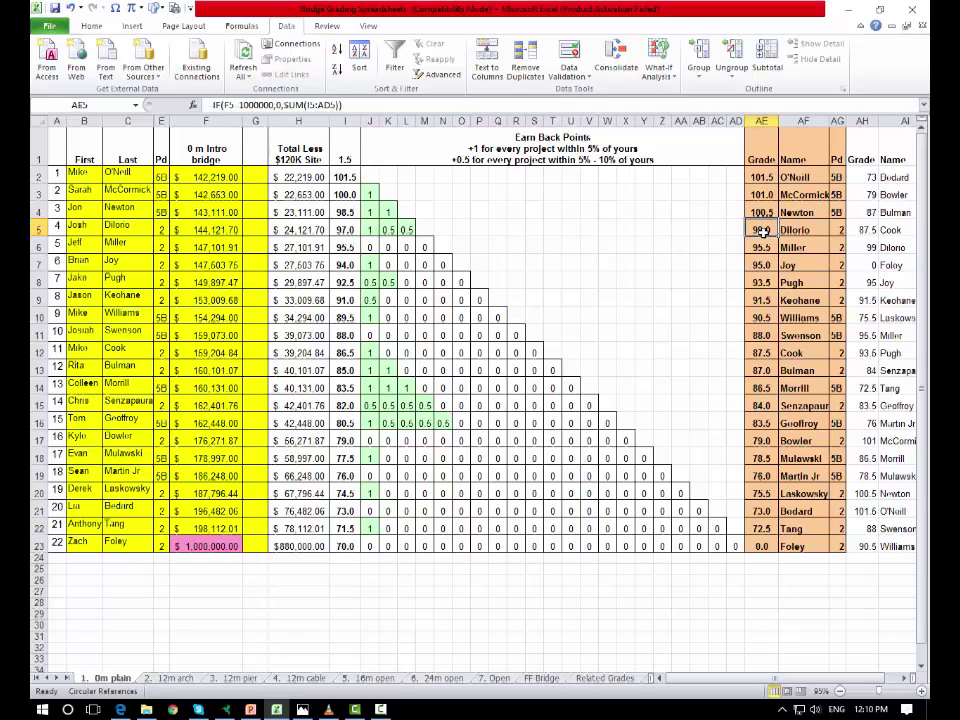
click(40, 423)
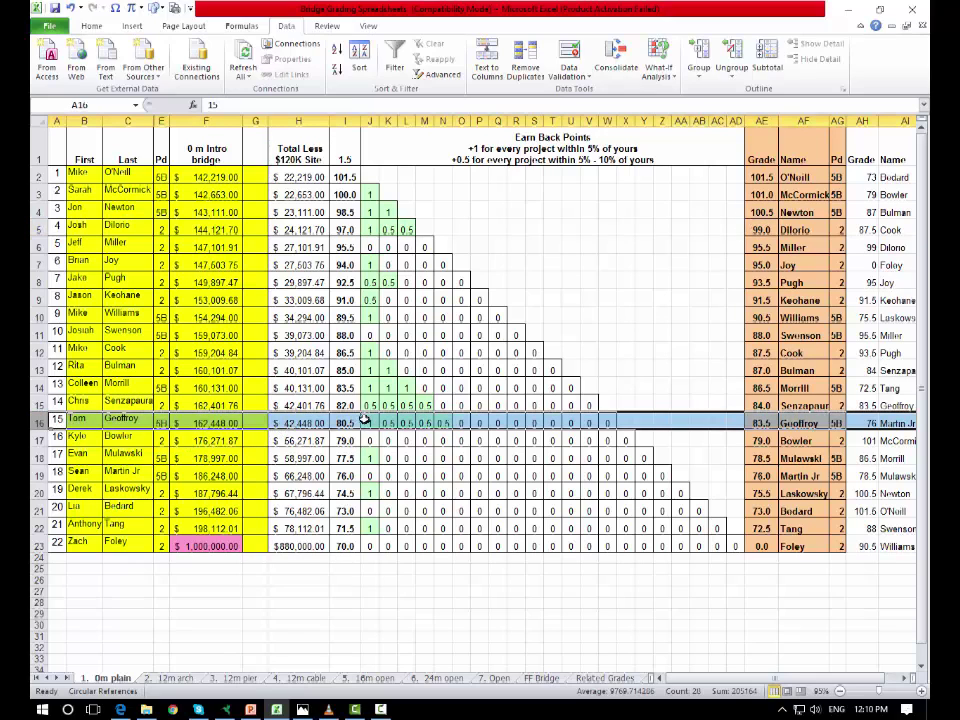
click(761, 423)
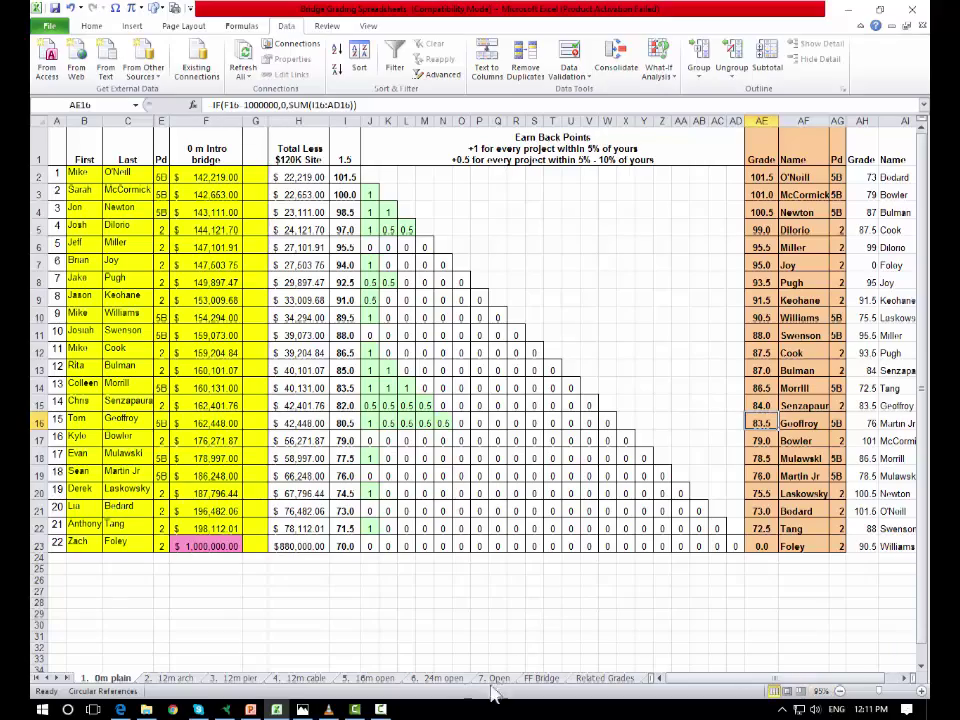
Review the grading sheets for the 12m arch, 12m pier, 12m cable, 16m open, 24m open and FF Bridge projects.
click(175, 679)
click(238, 679)
click(298, 679)
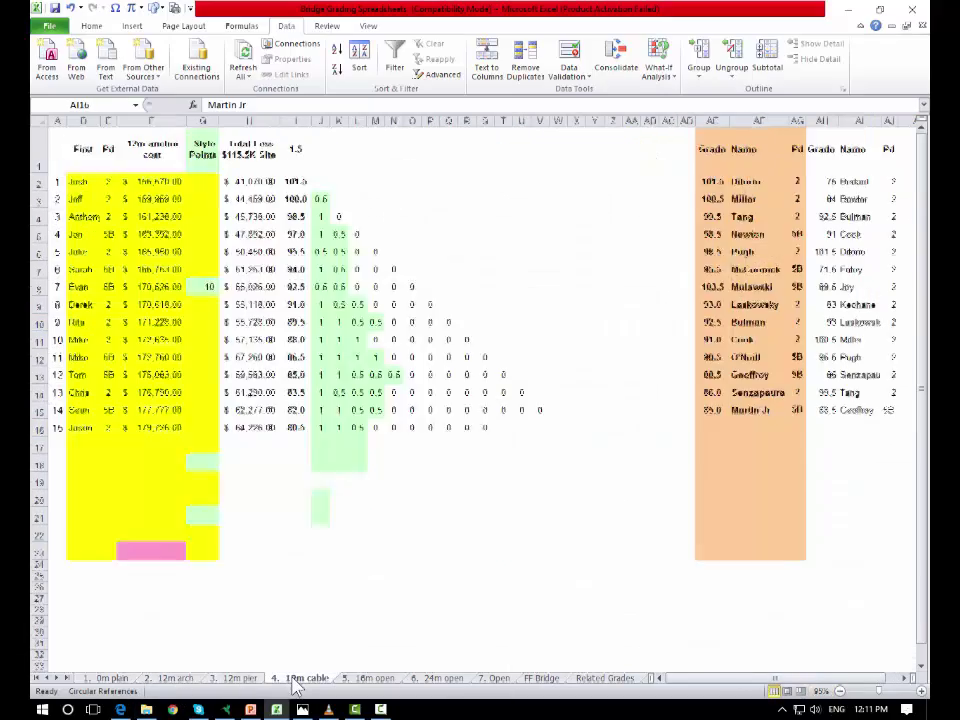
click(375, 679)
click(438, 679)
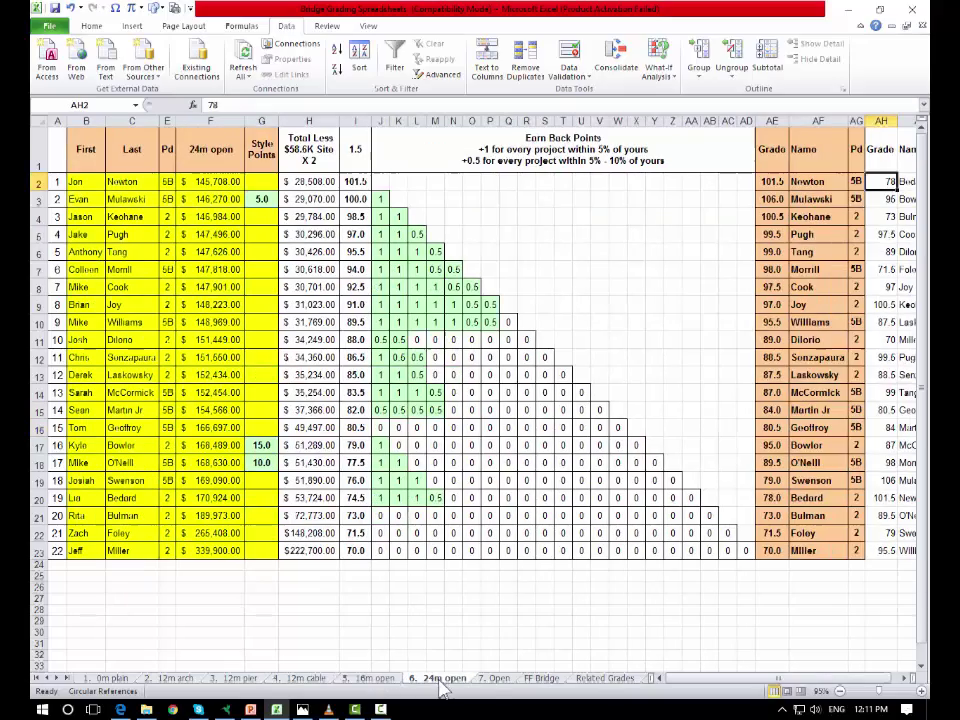
click(540, 679)
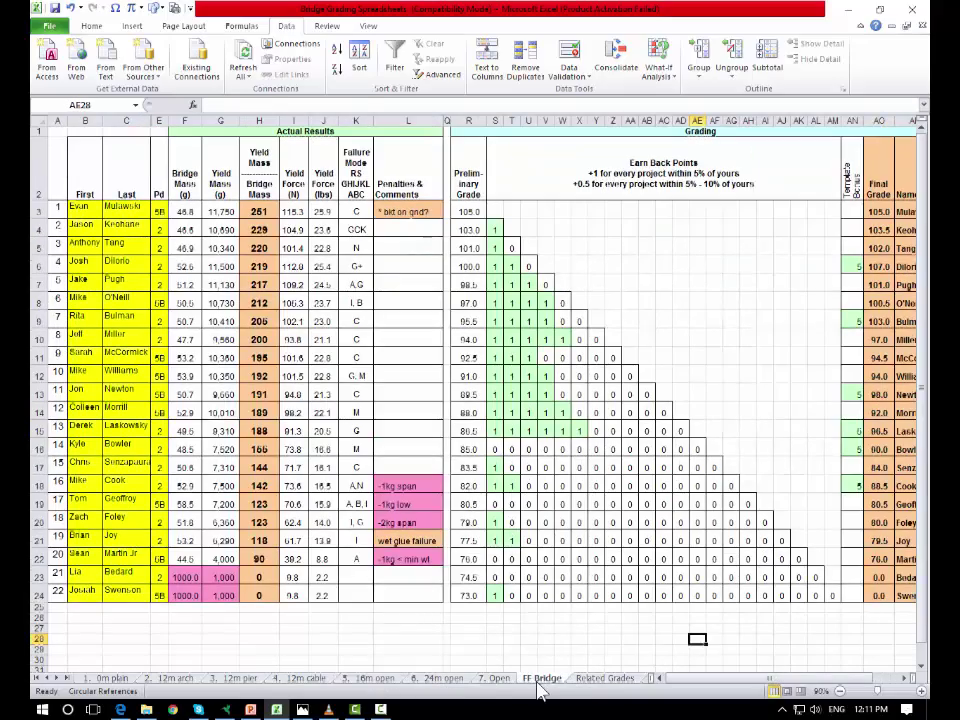
On the Related Grades sheet, inspect the WPBD #2 grade cells in I3 and I11 that link to the 12m arch sheet.
click(604, 679)
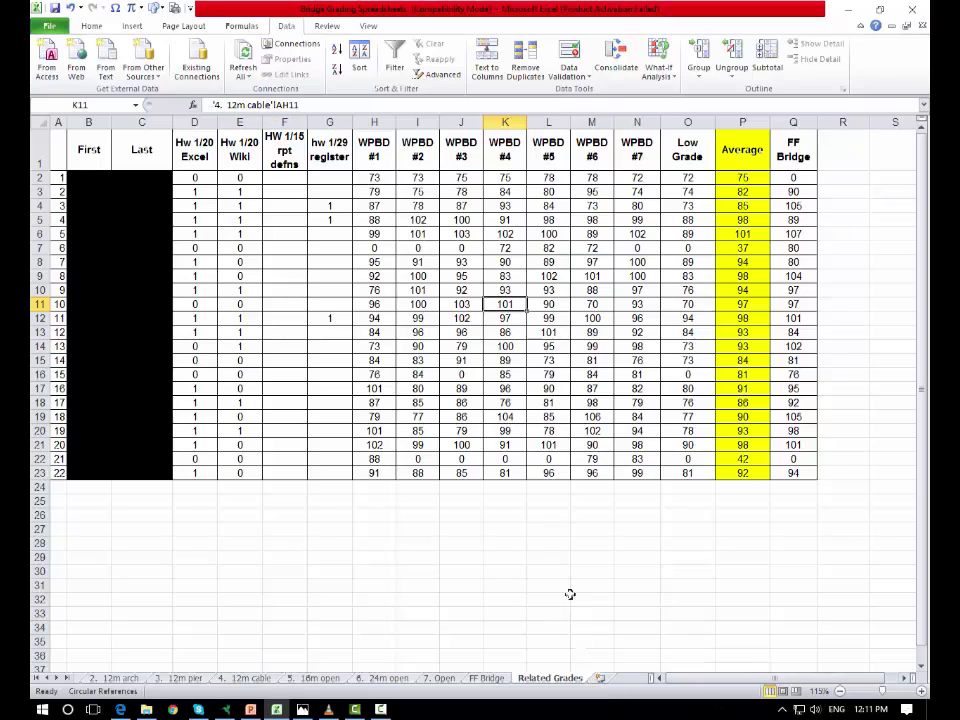
click(418, 233)
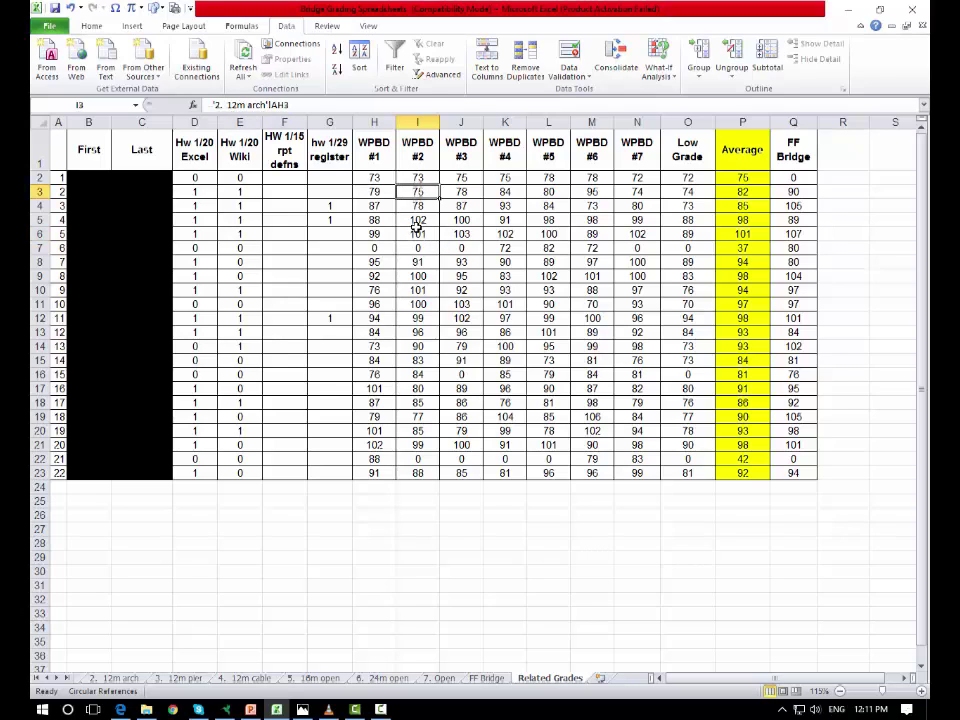
click(418, 303)
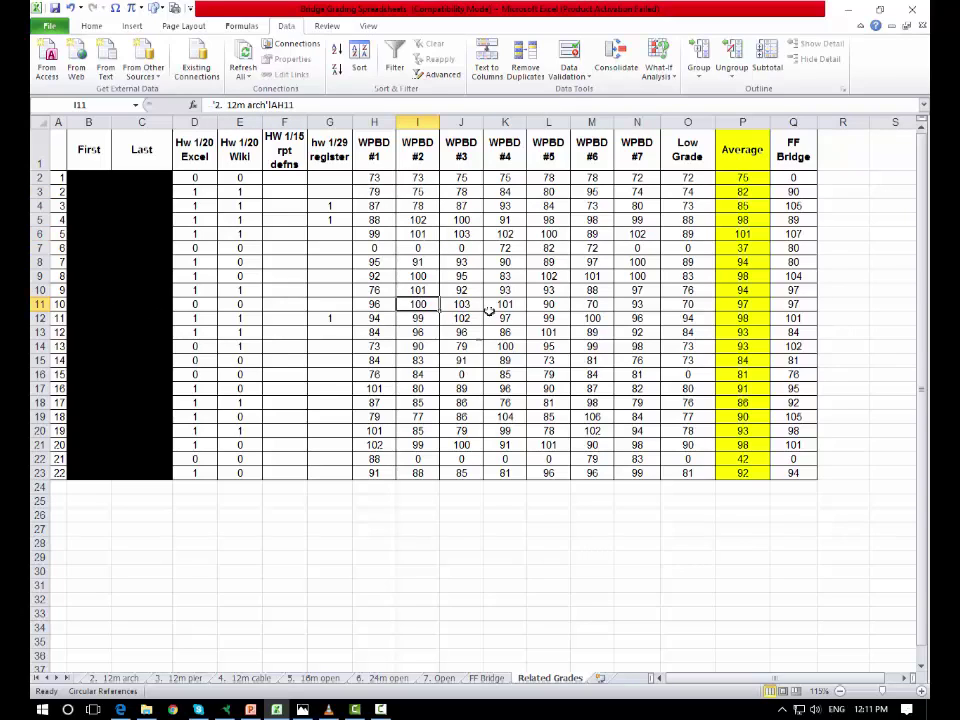